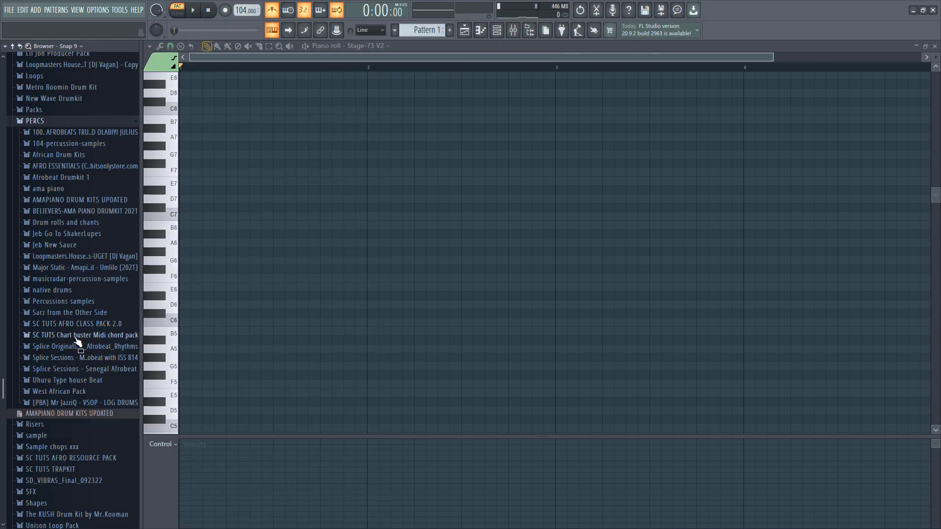
- Load the i-iiaug-iii-iiaug Am MIDI chords from the SC TUTS Chart buster Midi chord pack into the Stage-73 V2 piano roll
{"action": "left_click", "coordinate": [77, 336]}
{"action": "left_click_drag", "start_coordinate": [62, 372], "coordinate": [249, 264]}
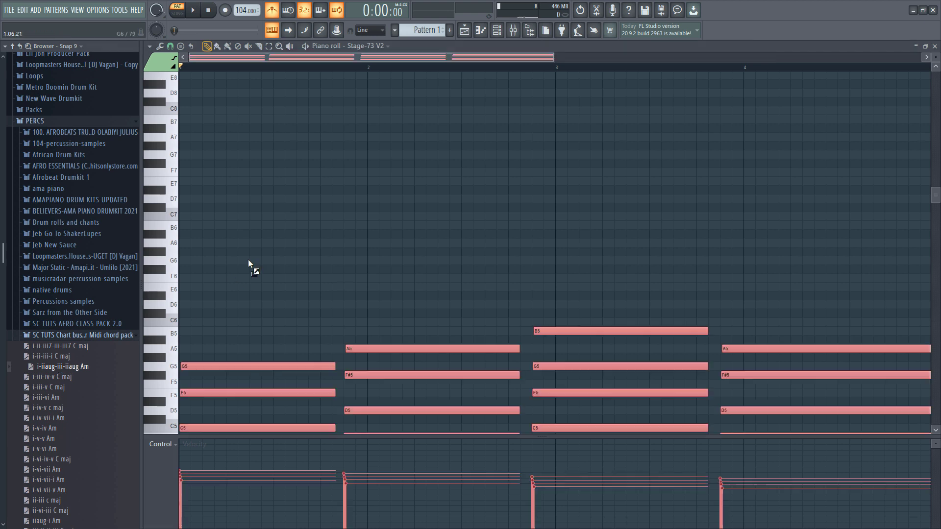
{"action": "scroll", "coordinate": [287, 254], "scroll_direction": "down", "scroll_amount": 5}
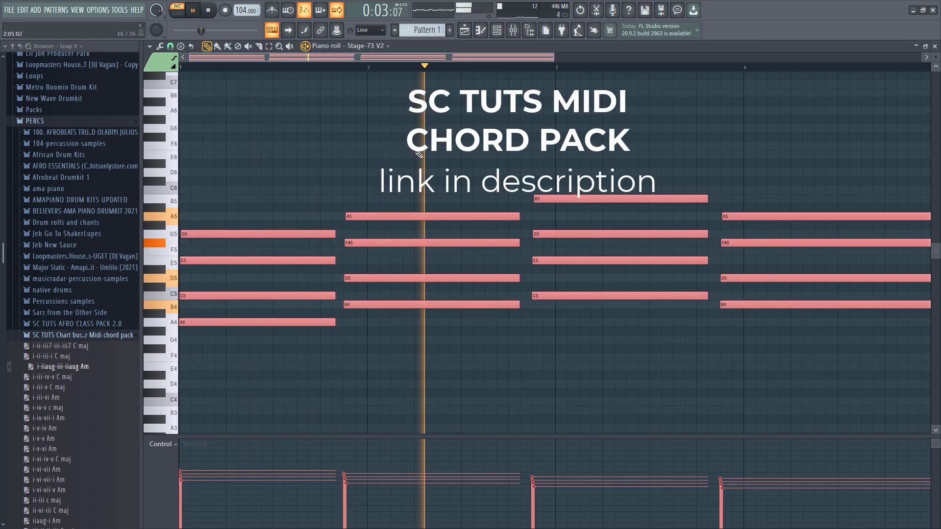
{"action": "scroll", "coordinate": [419, 153], "scroll_direction": "down", "scroll_amount": 3}
{"action": "scroll", "coordinate": [418, 155], "scroll_direction": "down", "scroll_amount": 2}
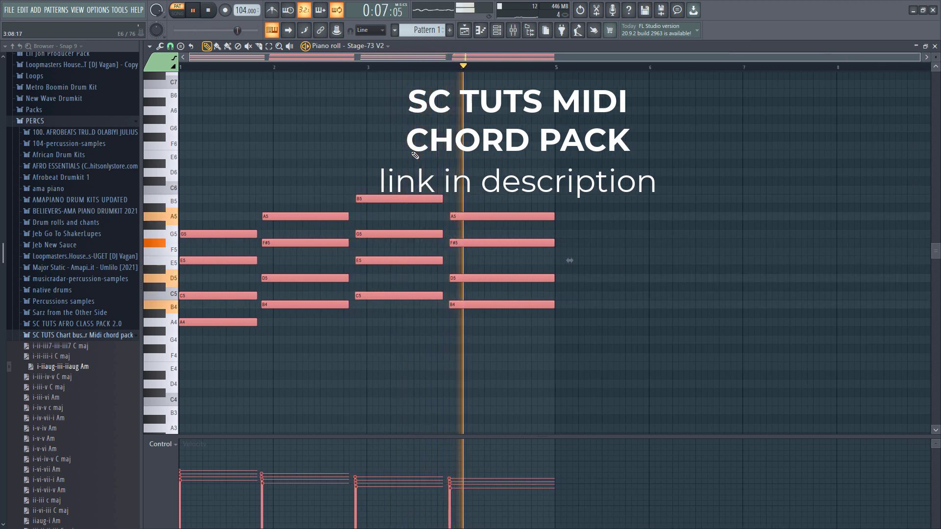
- Lower the chord notes' velocities with level scaling and adjust the Stage-73 V2 channel's volume
{"action": "left_click", "coordinate": [319, 144]}
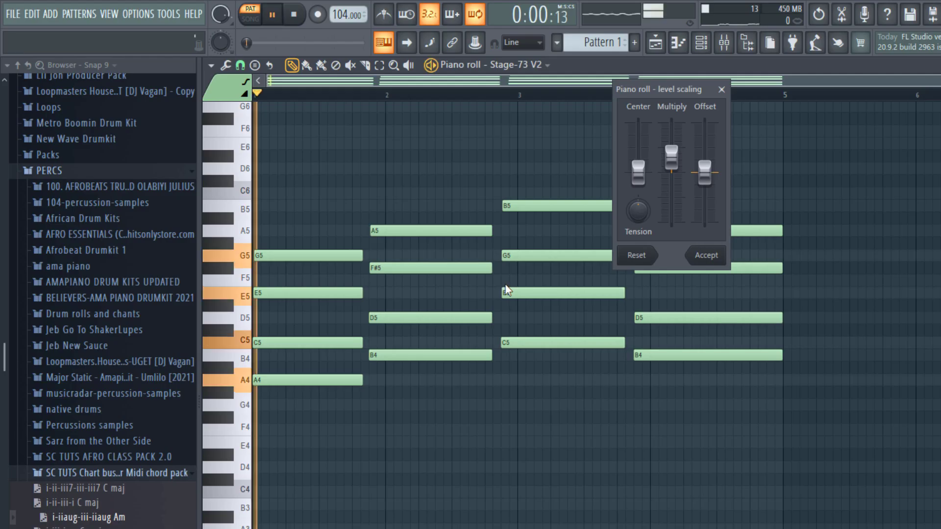
{"action": "left_click", "coordinate": [709, 255]}
{"action": "left_click", "coordinate": [702, 43]}
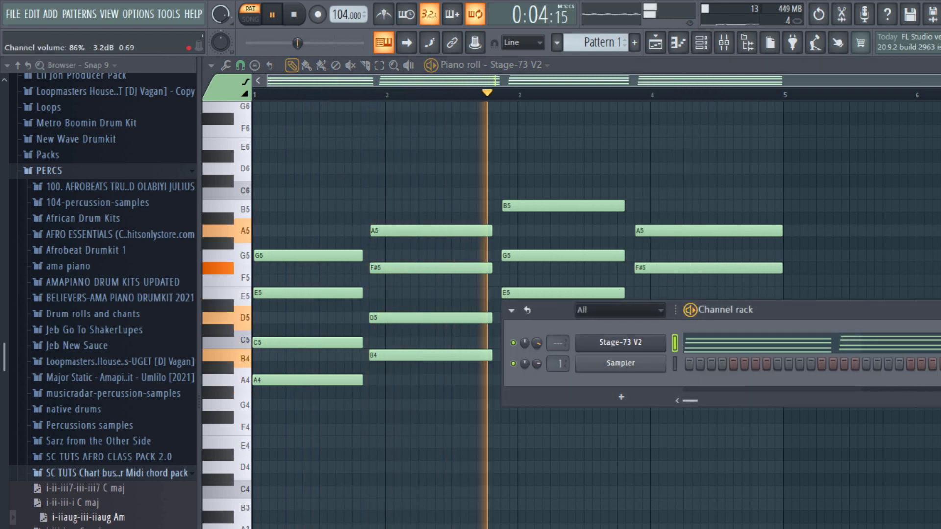
- Insert a TRITON_Extreme instrument channel and load its Marimba preset
{"action": "right_click", "coordinate": [669, 364]}
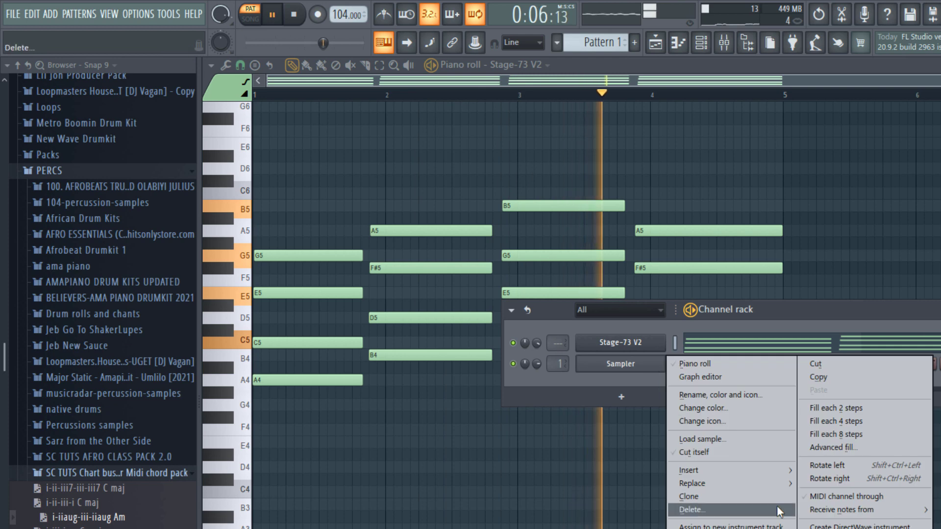
{"action": "mouse_move", "coordinate": [769, 472]}
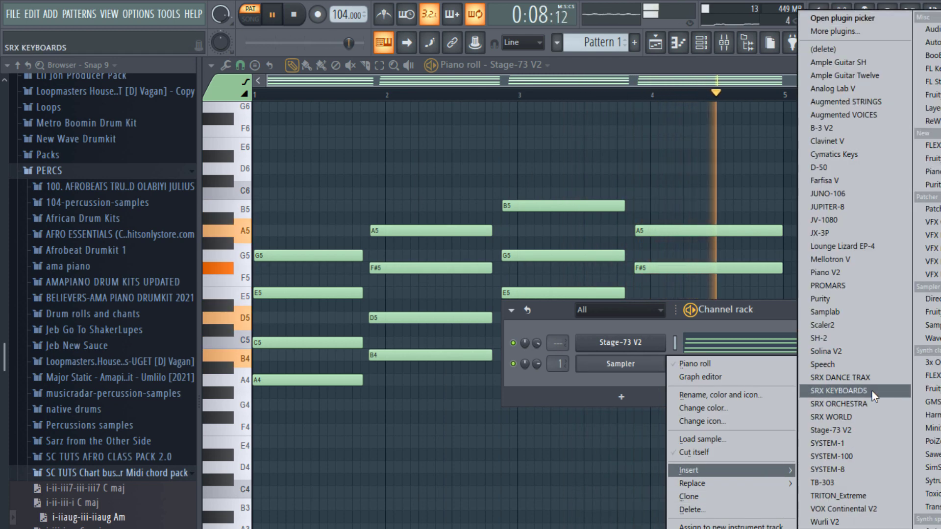
{"action": "left_click", "coordinate": [833, 495]}
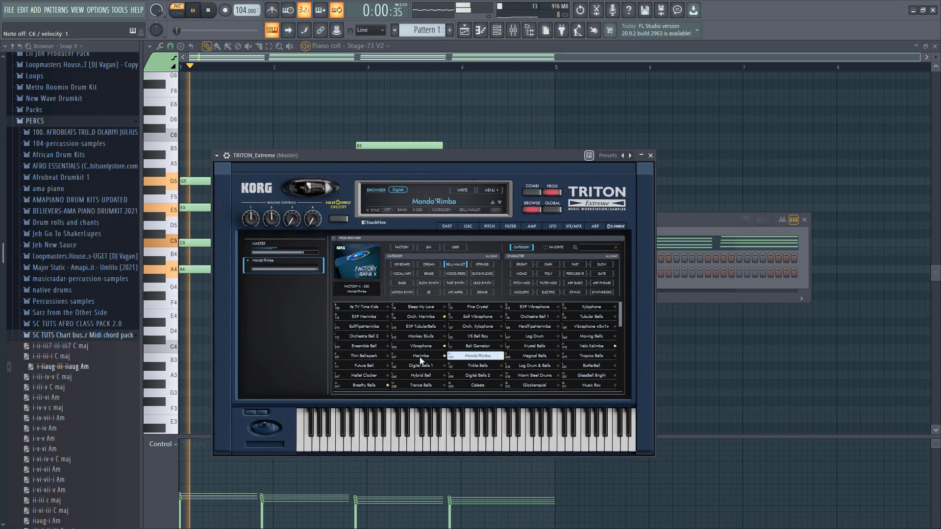
{"action": "left_click", "coordinate": [420, 357]}
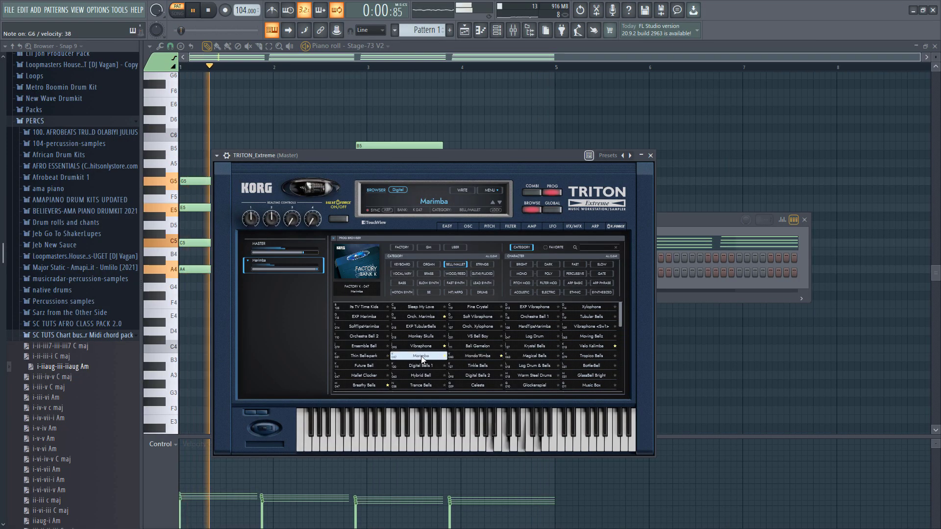
{"action": "left_click", "coordinate": [650, 155]}
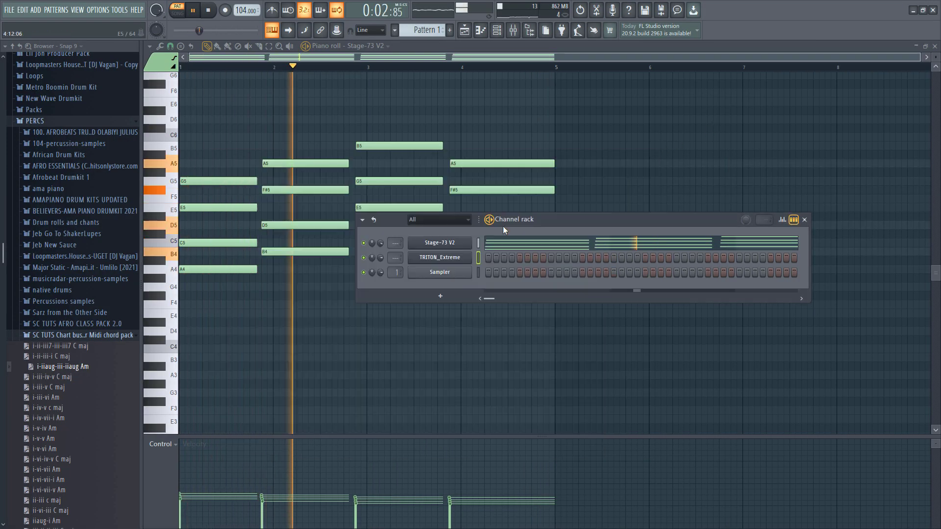
- Copy the Stage-73 V2 notes into the TRITON_Extreme channel of a new Pattern 2
{"action": "right_click", "coordinate": [472, 242]}
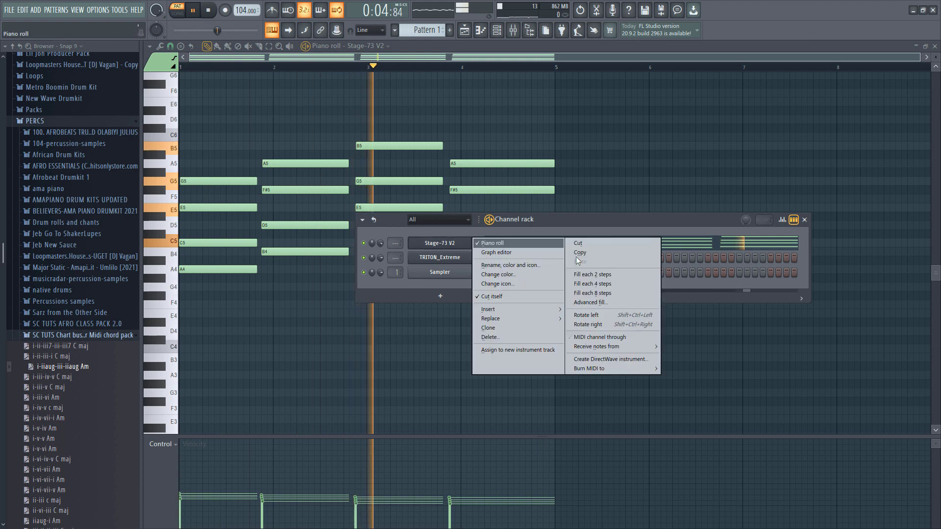
{"action": "left_click", "coordinate": [607, 254]}
{"action": "key", "text": "F4"}
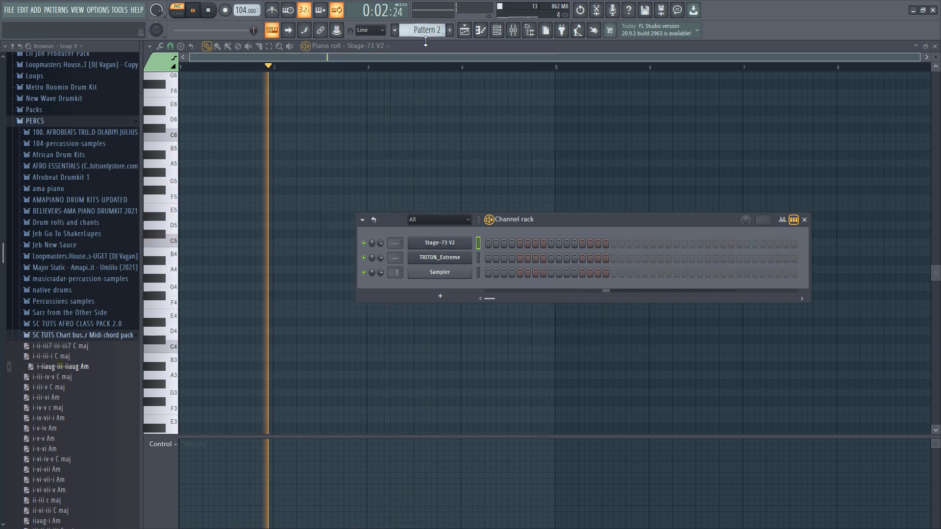
{"action": "key", "text": "space"}
{"action": "right_click", "coordinate": [449, 260]}
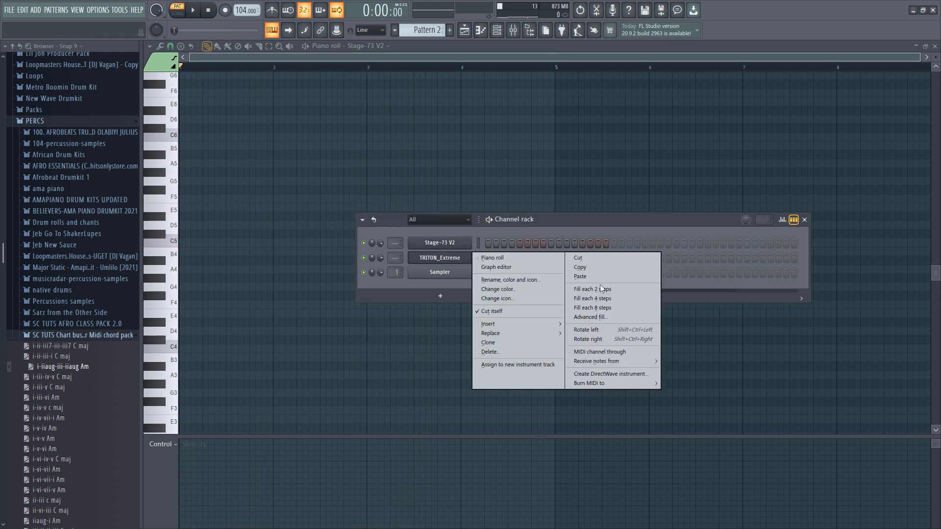
{"action": "left_click", "coordinate": [608, 278]}
{"action": "key", "text": "space"}
- Place Pattern 2 on Track 2 and Pattern 1 on Track 1 of the Playlist, both starting at bar 1
{"action": "key", "text": "F5"}
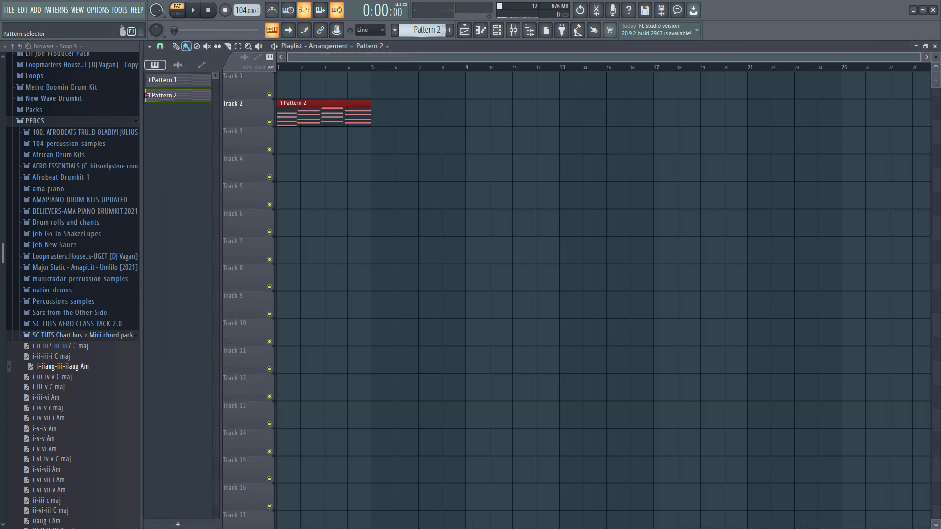
{"action": "left_click", "coordinate": [284, 92]}
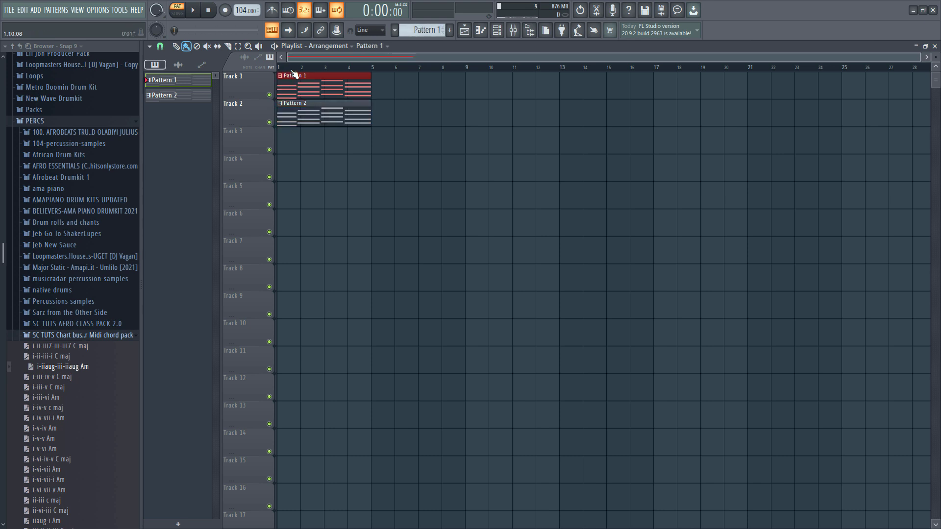
- Shift all TRITON_Extreme notes in Pattern 2 six steps later and play the arrangement to check the timing
{"action": "double_click", "coordinate": [291, 109]}
{"action": "key", "text": "space"}
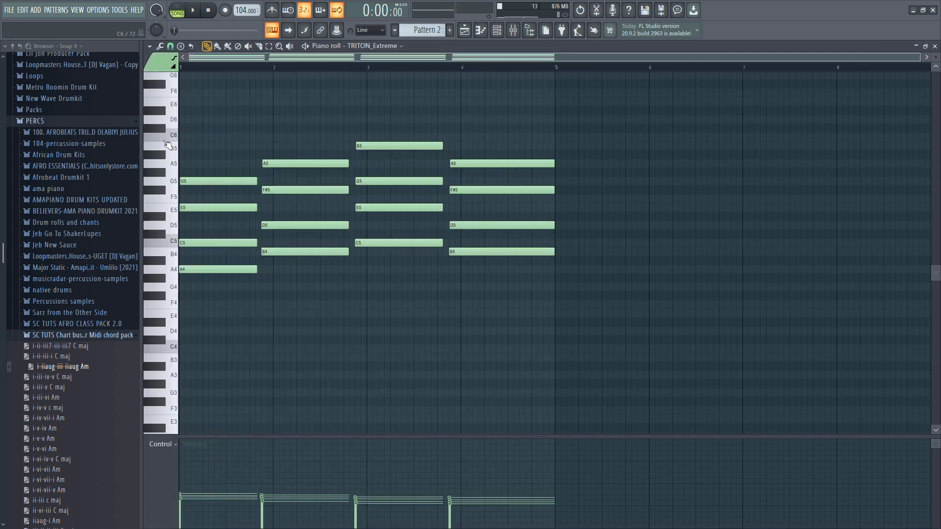
{"action": "key", "text": "ctrl+a"}
{"action": "left_click_drag", "start_coordinate": [209, 269], "coordinate": [245, 265]}
{"action": "key", "text": "space"}
{"action": "key", "text": "space"}
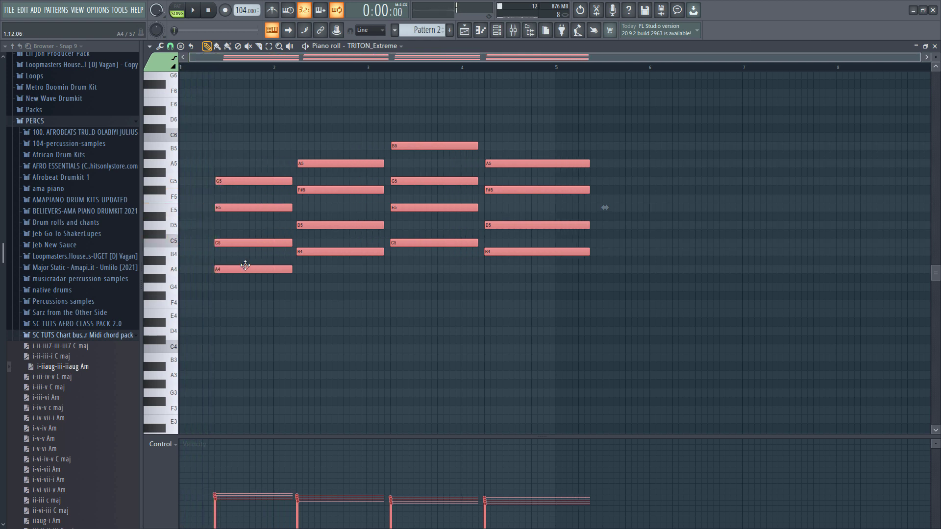
{"action": "key", "text": "space"}
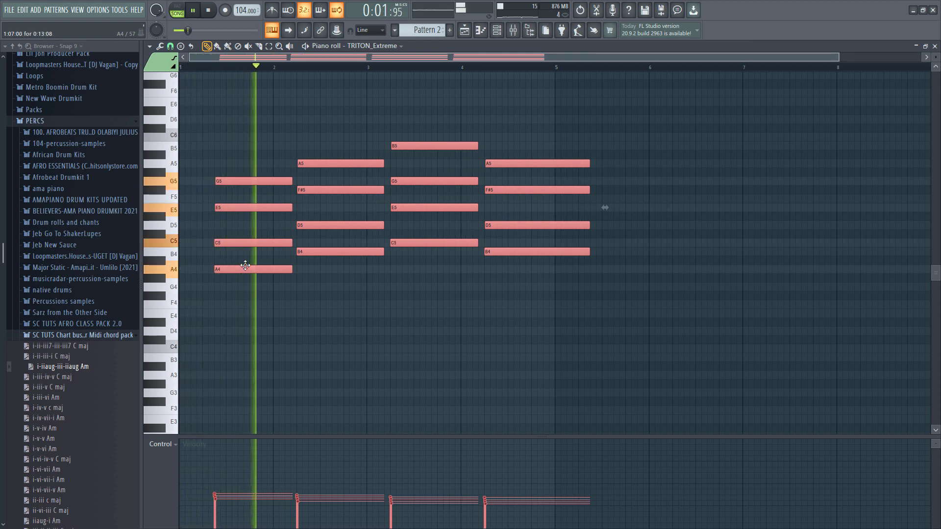
- Transpose all the TRITON_Extreme notes in Pattern 2 up one octave
{"action": "key", "text": "space"}
{"action": "key", "text": "ctrl+Up"}
{"action": "scroll", "coordinate": [192, 269], "scroll_direction": "up", "scroll_amount": 5}
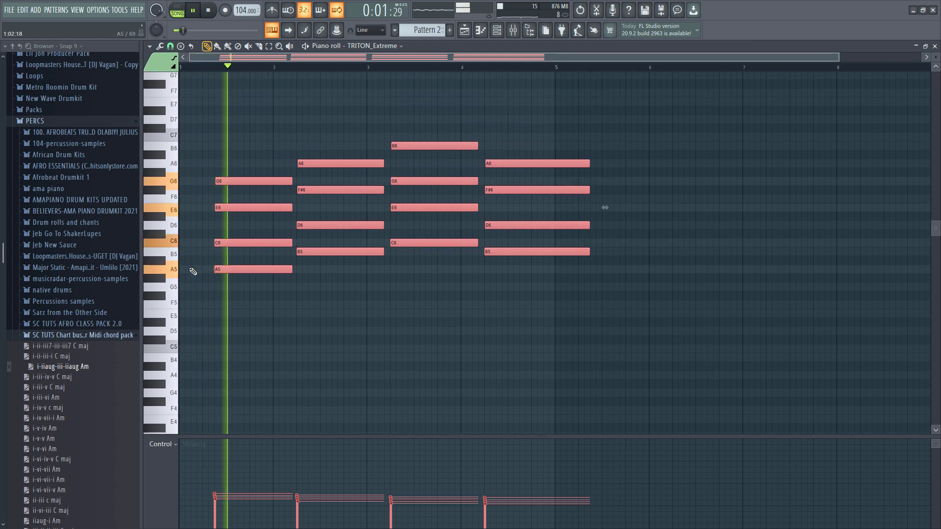
- Adjust the TRITON_Extreme channel's volume and shift the second chord in Pattern 2 two steps later
{"action": "left_click", "coordinate": [497, 31]}
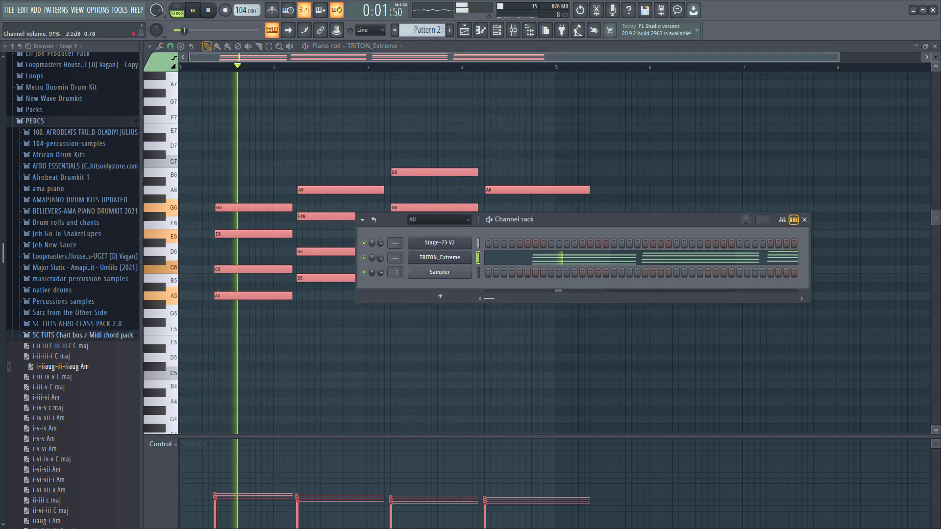
{"action": "left_click", "coordinate": [317, 358]}
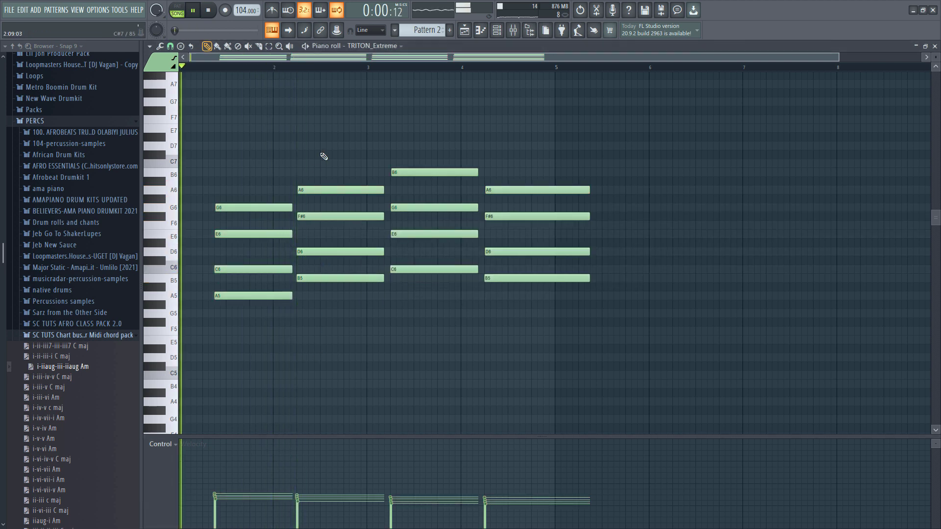
{"action": "left_click_drag", "start_coordinate": [311, 160], "coordinate": [340, 280]}
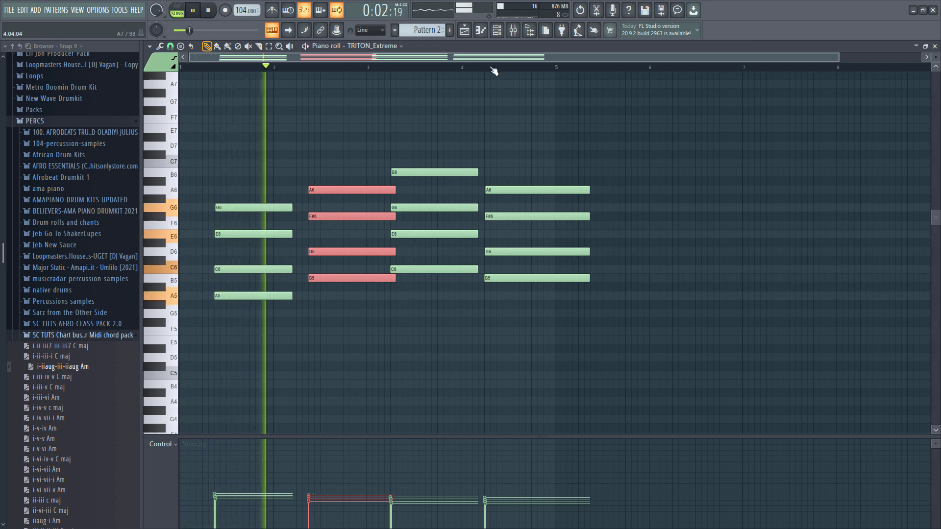
- Render Pattern 1 and Pattern 2 to WAV and replace their Playlist clips with the audio
{"action": "left_click", "coordinate": [464, 31]}
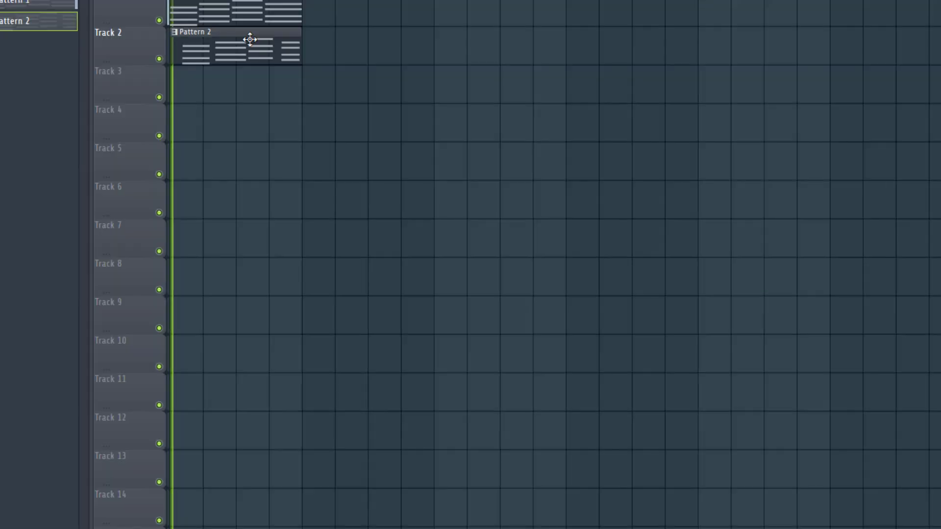
{"action": "left_click", "coordinate": [248, 11]}
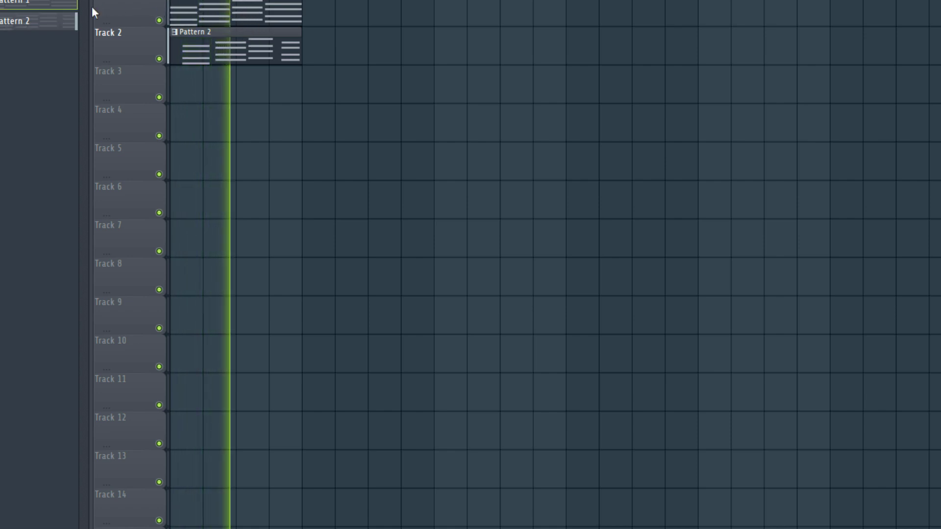
{"action": "right_click", "coordinate": [51, 0]}
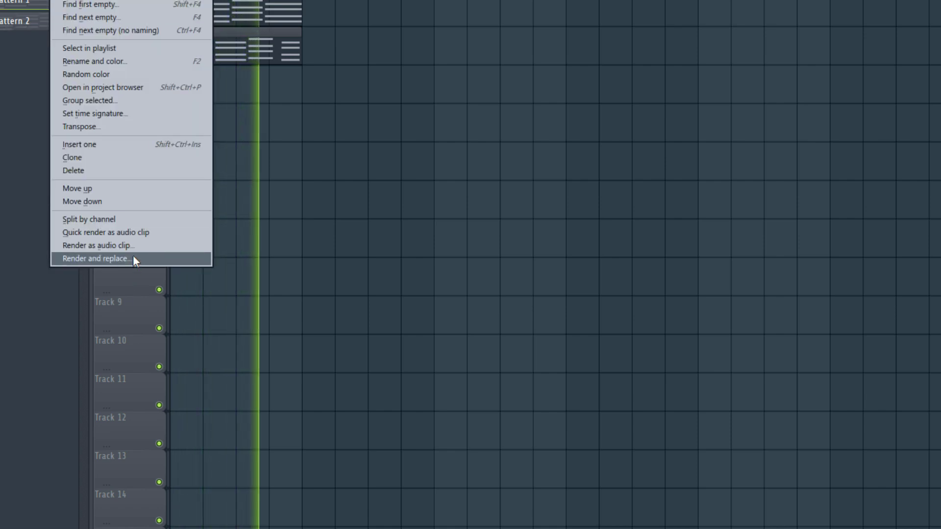
{"action": "left_click", "coordinate": [96, 259]}
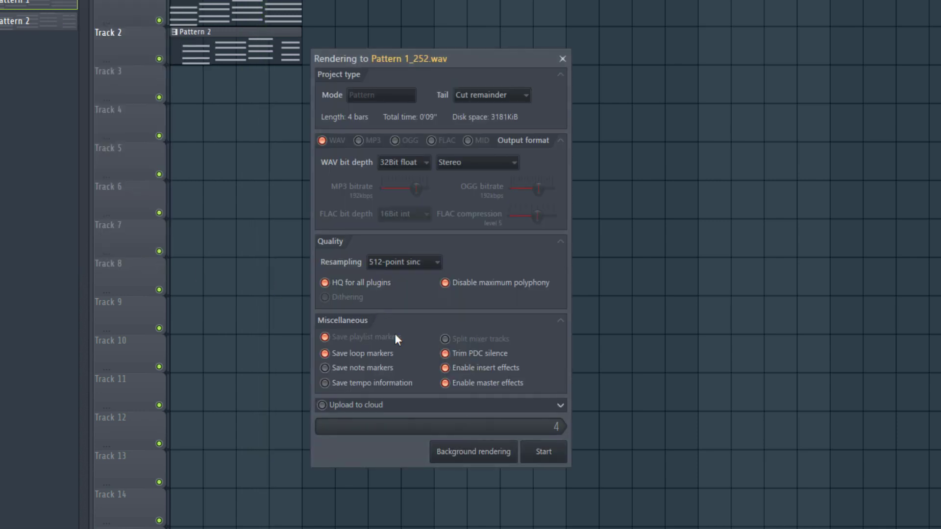
{"action": "left_click", "coordinate": [542, 452]}
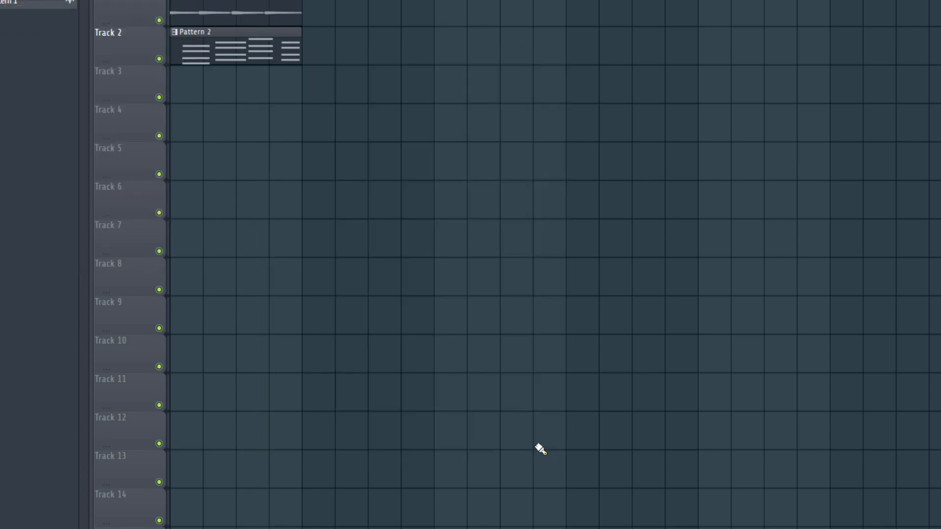
{"action": "right_click", "coordinate": [33, 24]}
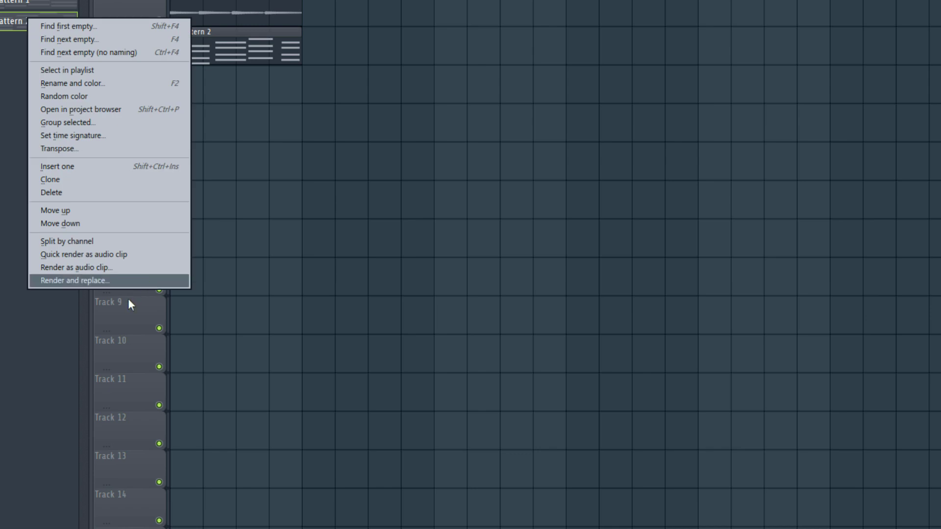
{"action": "left_click", "coordinate": [128, 281]}
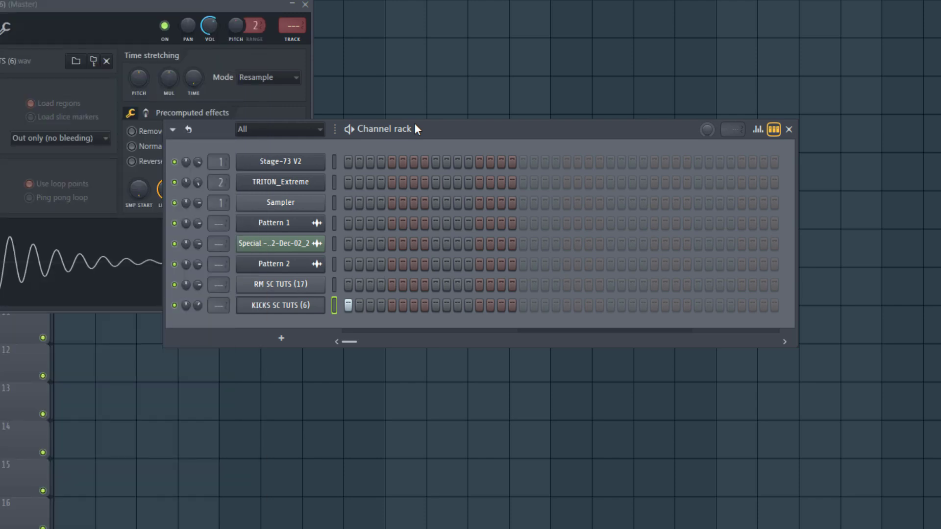
- Add RM SC TUTS (17) hits on steps 4, 7, 11 and 15 and KICKS SC TUTS (6) hits on steps 9 and 13
{"action": "left_click", "coordinate": [381, 285]}
{"action": "left_click", "coordinate": [414, 285]}
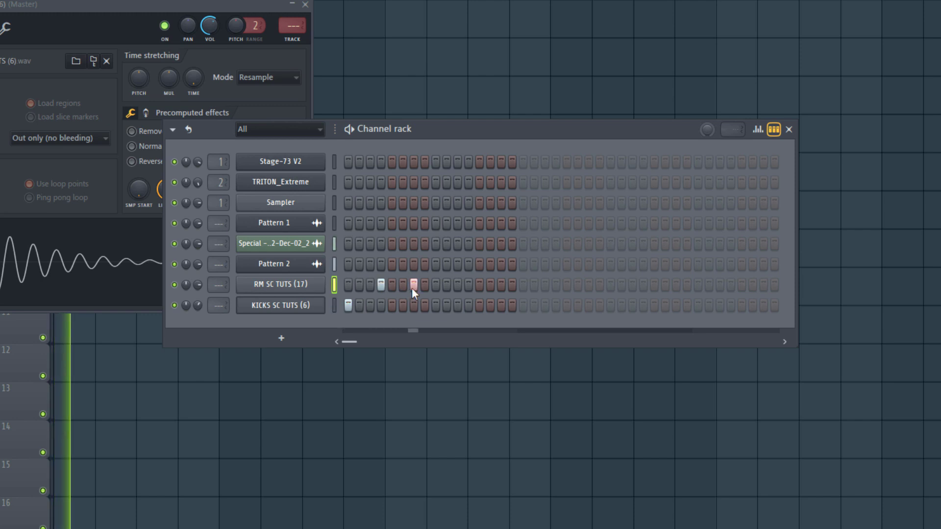
{"action": "left_click", "coordinate": [436, 306]}
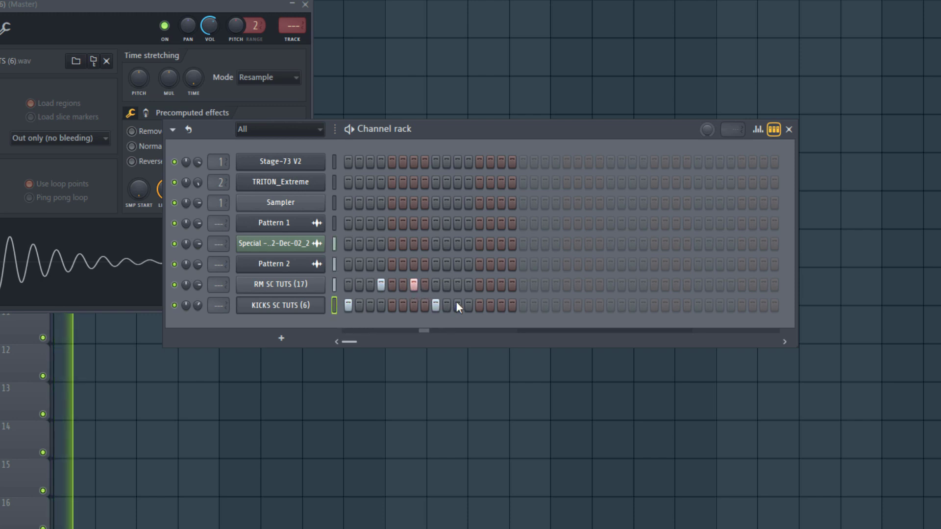
{"action": "left_click", "coordinate": [458, 285]}
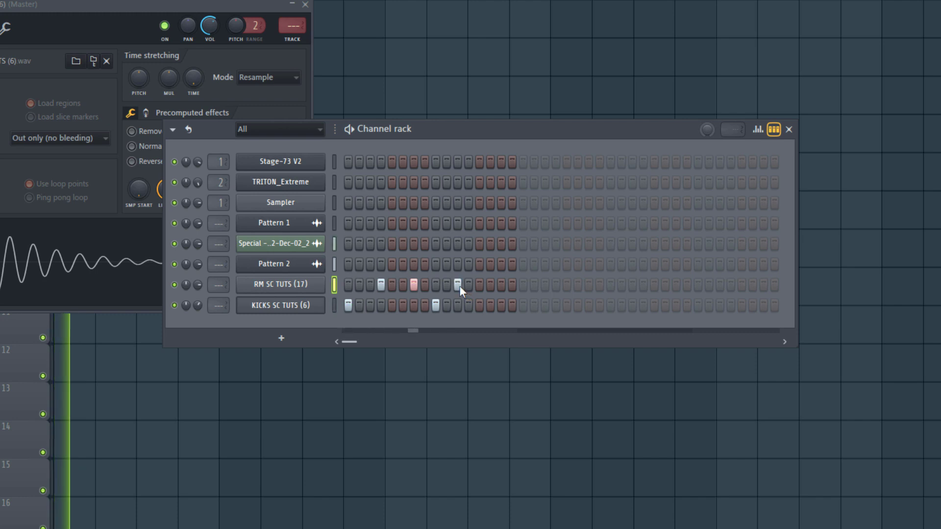
{"action": "left_click", "coordinate": [479, 306]}
{"action": "left_click", "coordinate": [501, 285]}
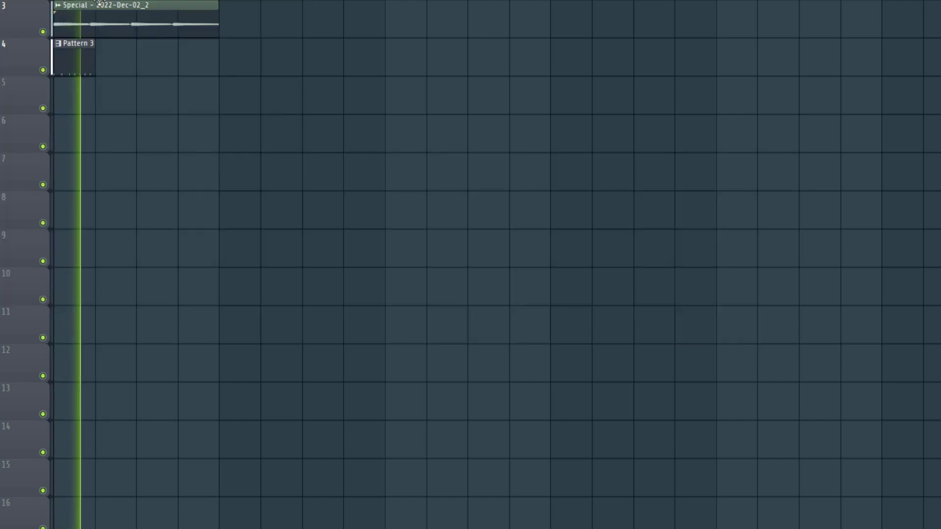
- Repeat Pattern 3 across the first four bars of Track 4 and extend the SHAKER SC TUTS (6) loop on Track 5
{"action": "left_click", "coordinate": [80, 67]}
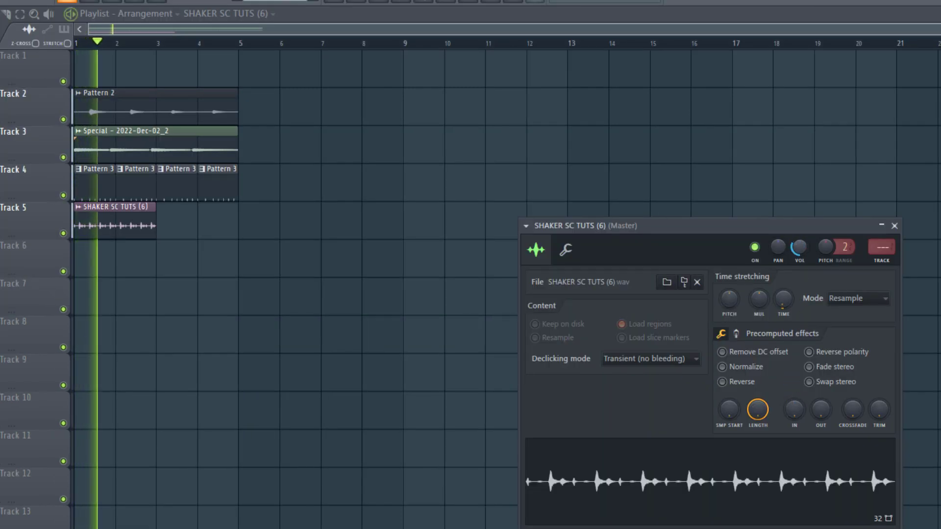
{"action": "left_click_drag", "start_coordinate": [138, 221], "coordinate": [206, 248]}
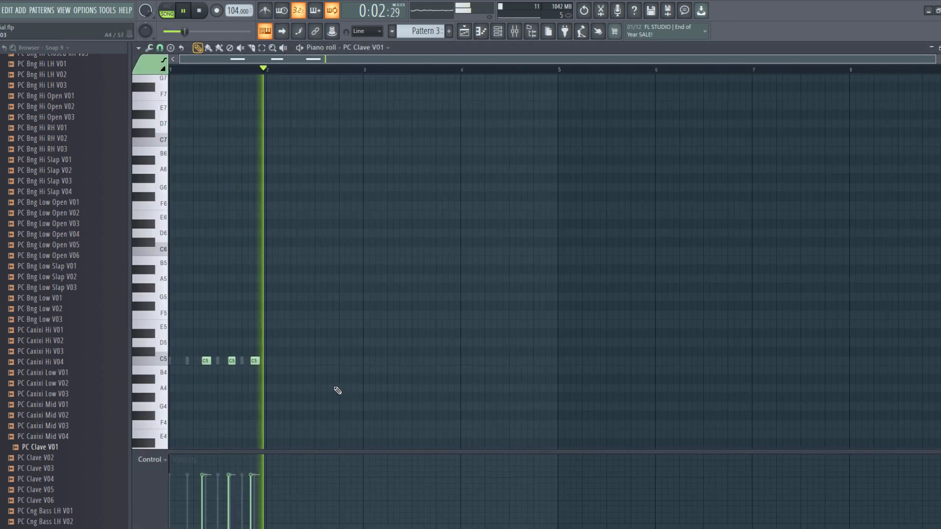
- Shift the first and last visible PC Clave V01 notes in Pattern 3 one step later each
{"action": "scroll", "coordinate": [208, 349], "scroll_direction": "up", "scroll_amount": 3, "text": "ctrl"}
{"action": "left_click_drag", "start_coordinate": [262, 362], "coordinate": [280, 361]}
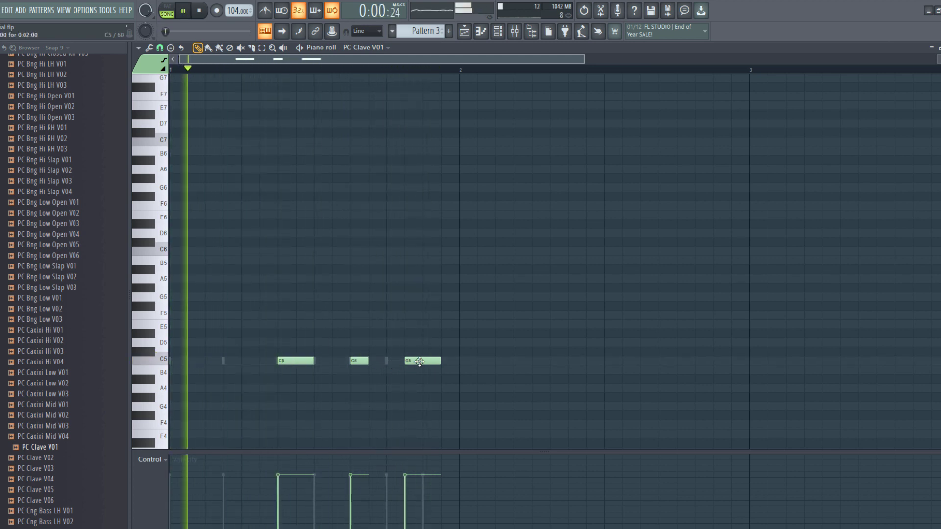
{"action": "left_click_drag", "start_coordinate": [411, 361], "coordinate": [429, 361]}
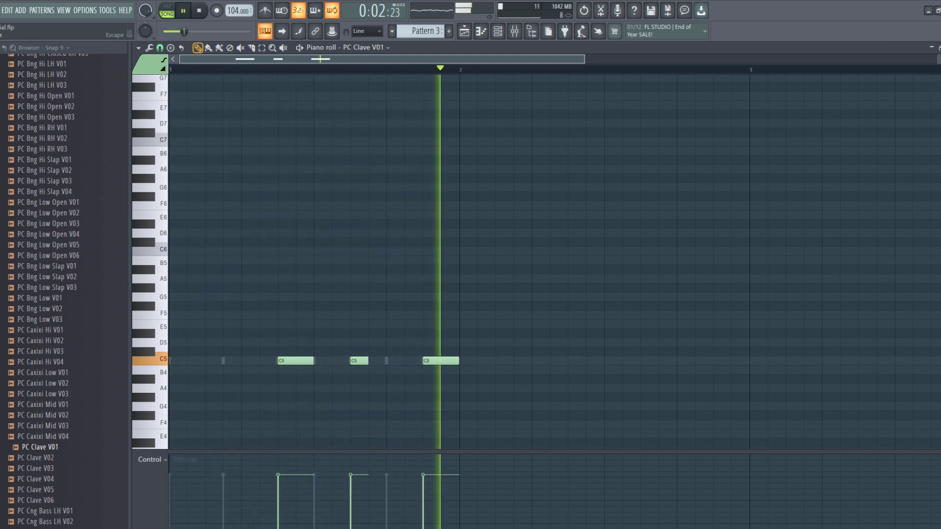
{"action": "key", "text": "F7"}
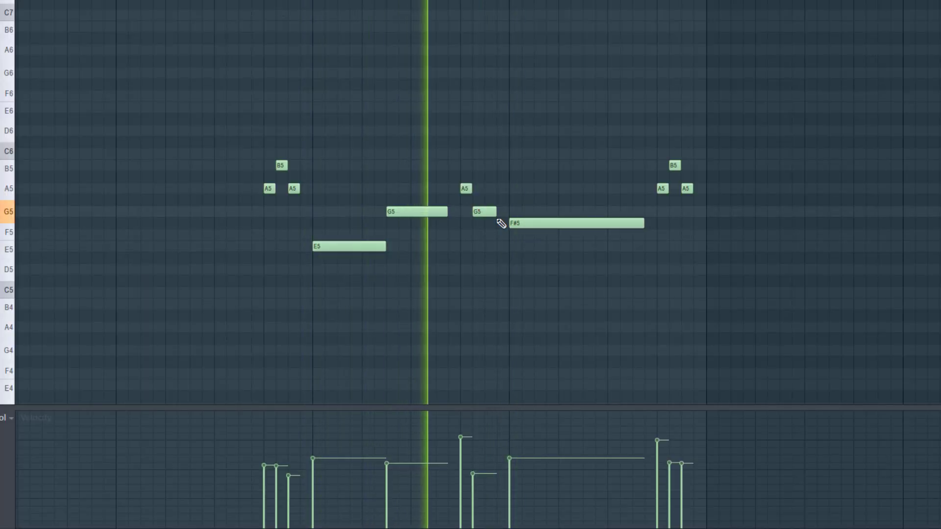
- Move the second G5 melody note one step later, lengthen the last B5 by one step and delay the closing A5 by one step
{"action": "left_click_drag", "start_coordinate": [490, 212], "coordinate": [501, 212]}
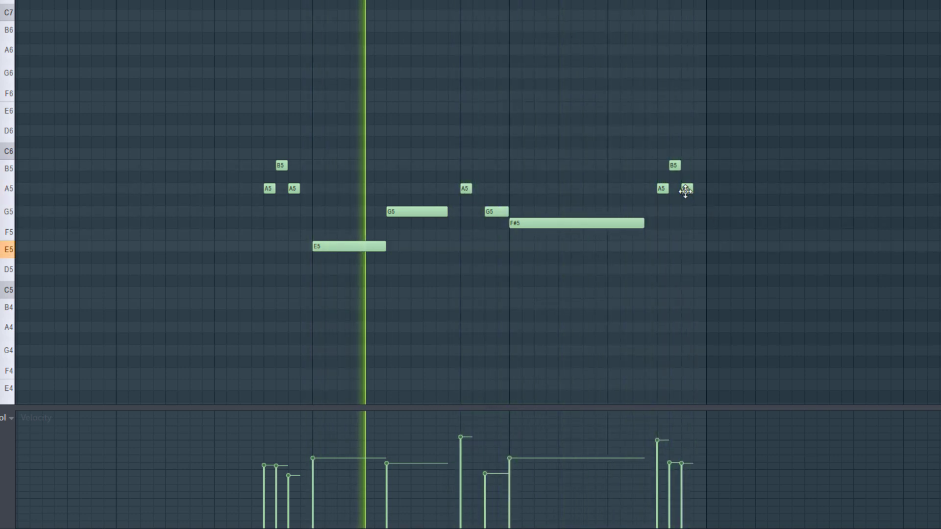
{"action": "left_click_drag", "start_coordinate": [685, 192], "coordinate": [692, 166]}
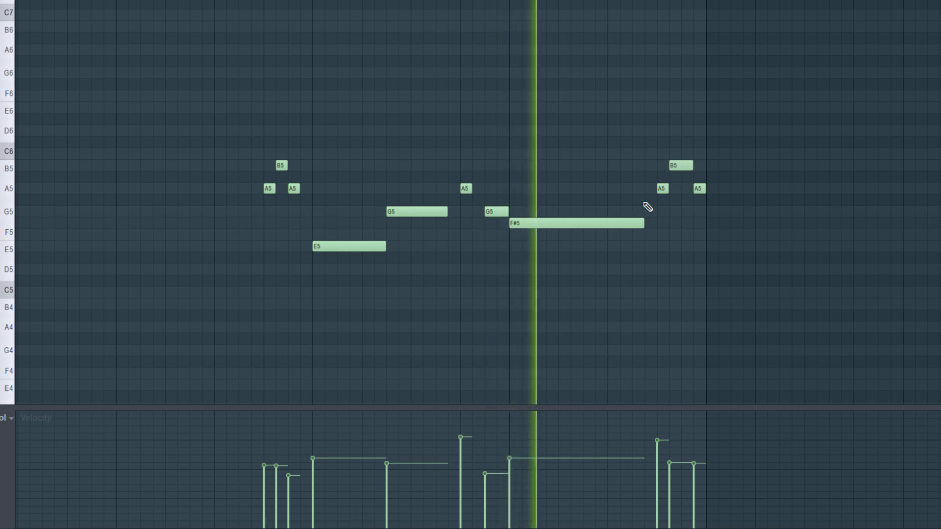
{"action": "key", "text": "space"}
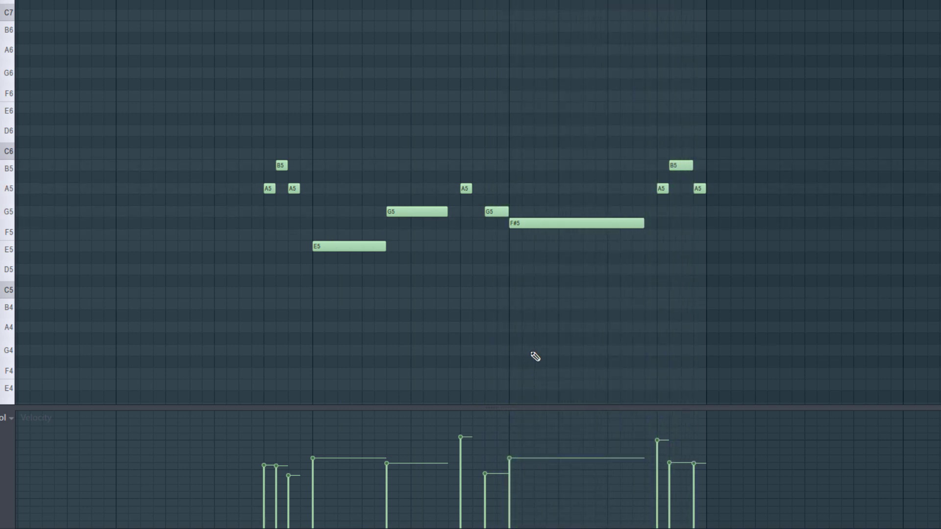
- Delete the opening A5, B5 and A5 melody notes and lower the velocity of the A5 between the two G5 notes
{"action": "key", "text": "space"}
{"action": "right_click", "coordinate": [268, 188]}
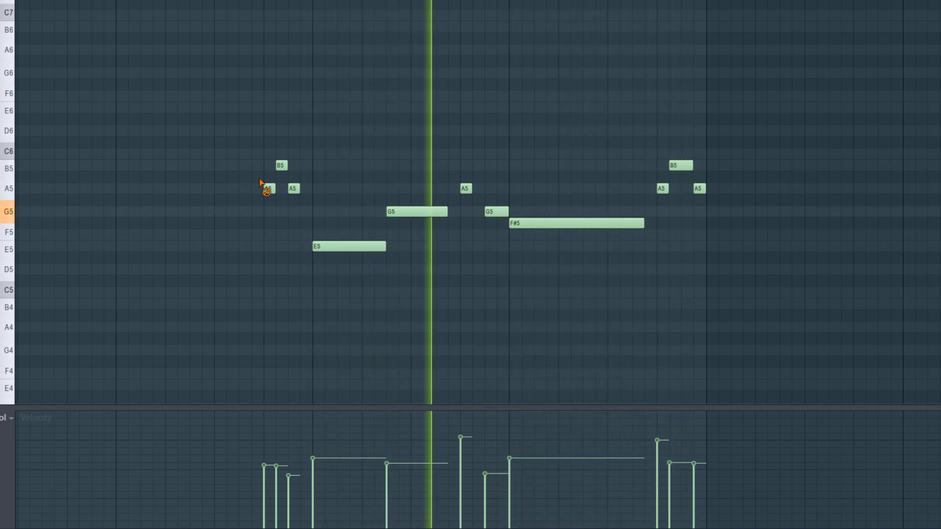
{"action": "right_click", "coordinate": [294, 188]}
{"action": "right_click", "coordinate": [282, 165]}
{"action": "key", "text": "space"}
{"action": "key", "text": "space"}
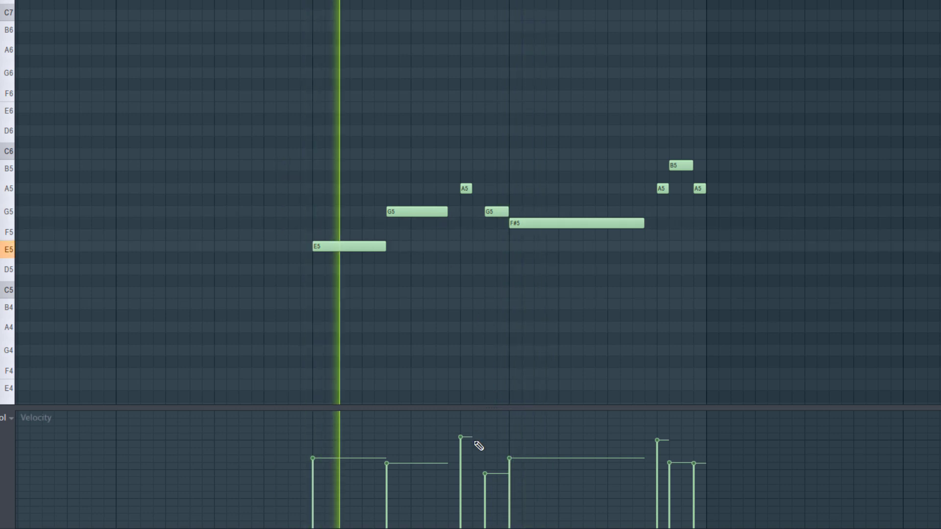
{"action": "left_click", "coordinate": [469, 451]}
{"action": "left_click", "coordinate": [471, 456]}
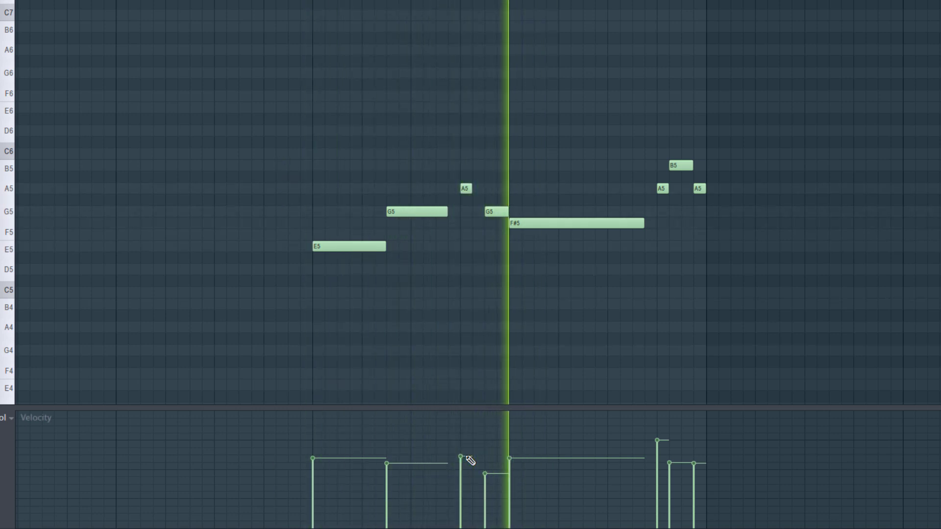
- Shift the B5 near the melody's end half a step later and extend the preceding A5 to meet it
{"action": "scroll", "coordinate": [515, 314], "scroll_direction": "down", "scroll_amount": 3}
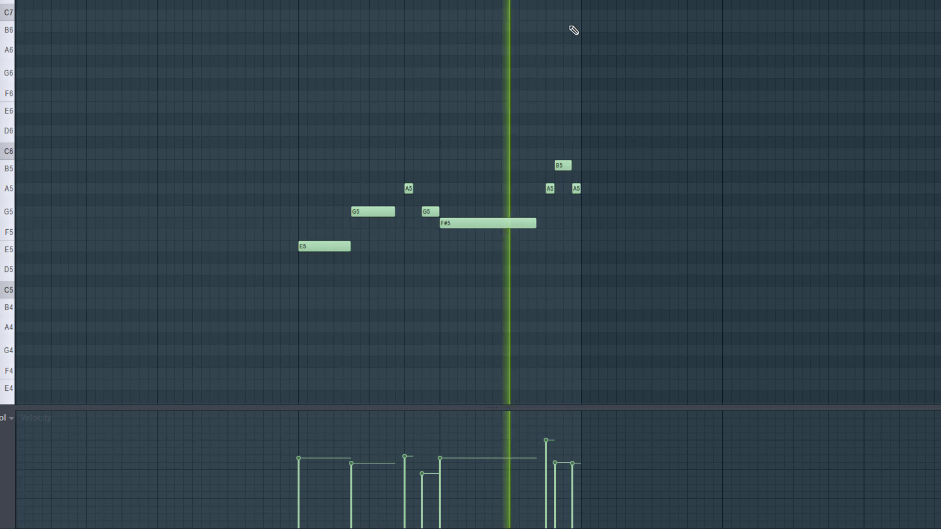
{"action": "scroll", "coordinate": [574, 38], "scroll_direction": "up", "scroll_amount": 3}
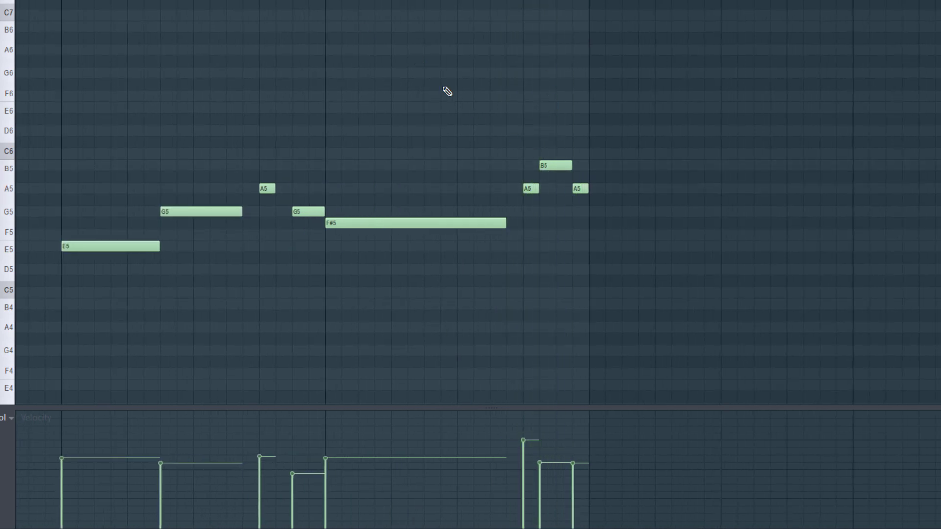
{"action": "mouse_move", "coordinate": [550, 161]}
{"action": "left_mouse_down"}
{"action": "mouse_move", "coordinate": [564, 167]}
{"action": "mouse_move", "coordinate": [548, 166]}
{"action": "left_mouse_up"}
{"action": "left_click", "coordinate": [20, 1]}
{"action": "left_click", "coordinate": [23, 6]}
{"action": "left_click_drag", "start_coordinate": [560, 164], "coordinate": [567, 165]}
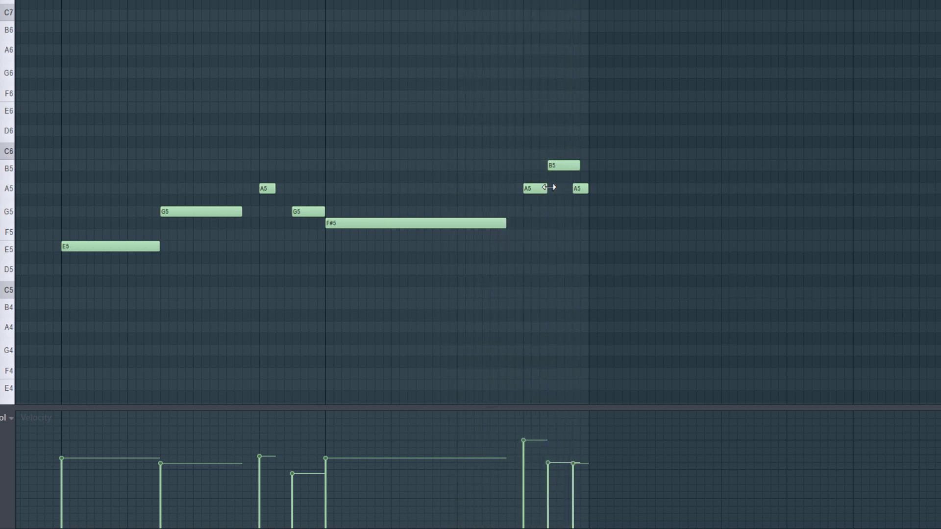
- Duplicate the whole two-bar melody phrase to the start of the pattern, two bars earlier, and play it back
{"action": "scroll", "coordinate": [560, 188], "scroll_direction": "down", "scroll_amount": 2}
{"action": "scroll", "coordinate": [559, 187], "scroll_direction": "down", "scroll_amount": 2}
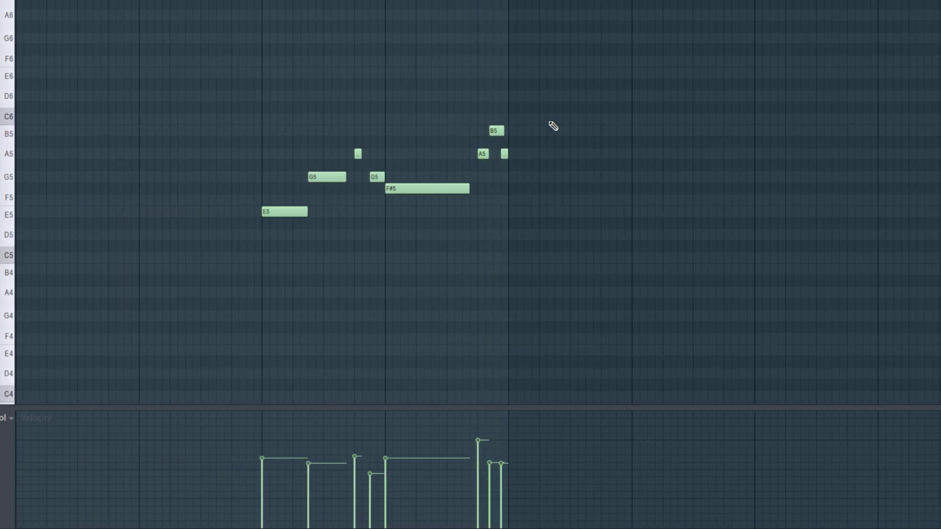
{"action": "left_click_drag", "start_coordinate": [547, 115], "coordinate": [259, 245]}
{"action": "left_click_drag", "start_coordinate": [527, 171], "coordinate": [280, 171]}
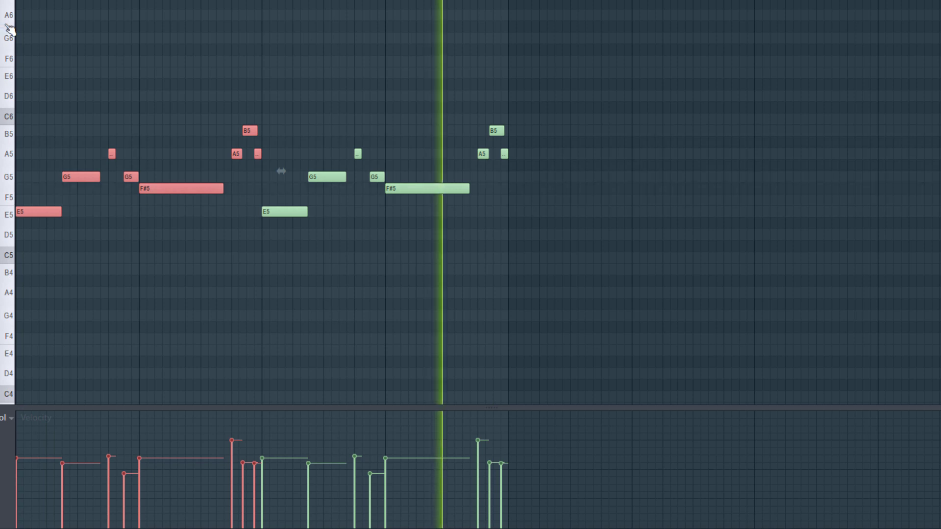
{"action": "key", "text": "space"}
{"action": "right_click", "coordinate": [121, 10]}
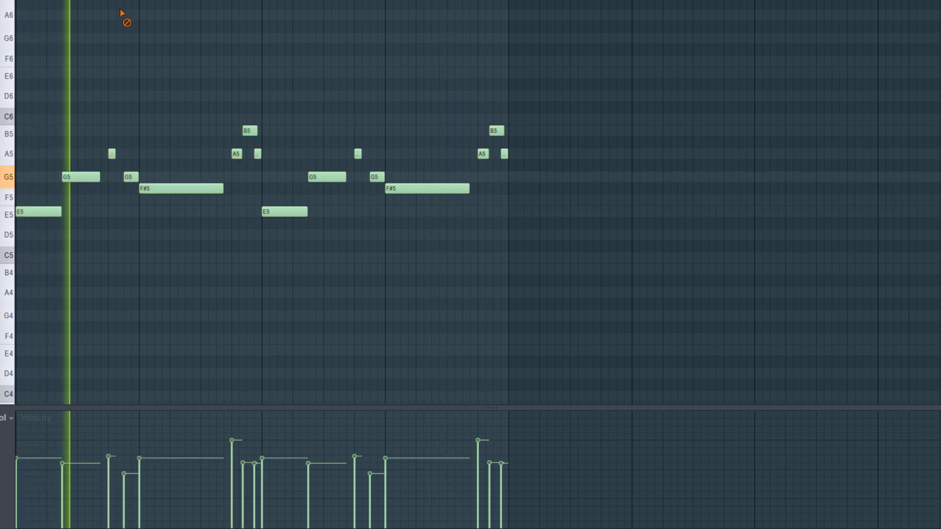
{"action": "key", "text": "space"}
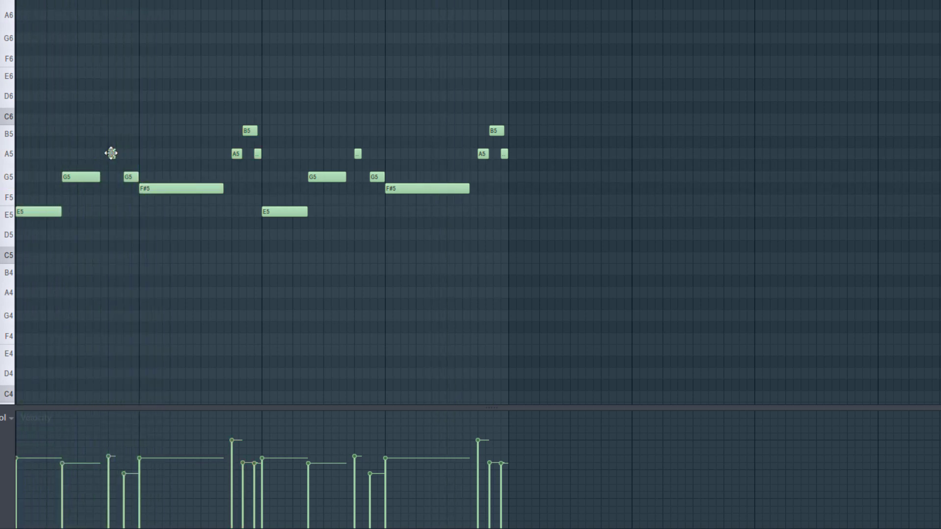
{"action": "left_click_drag", "start_coordinate": [125, 154], "coordinate": [129, 154]}
{"action": "key", "text": "space"}
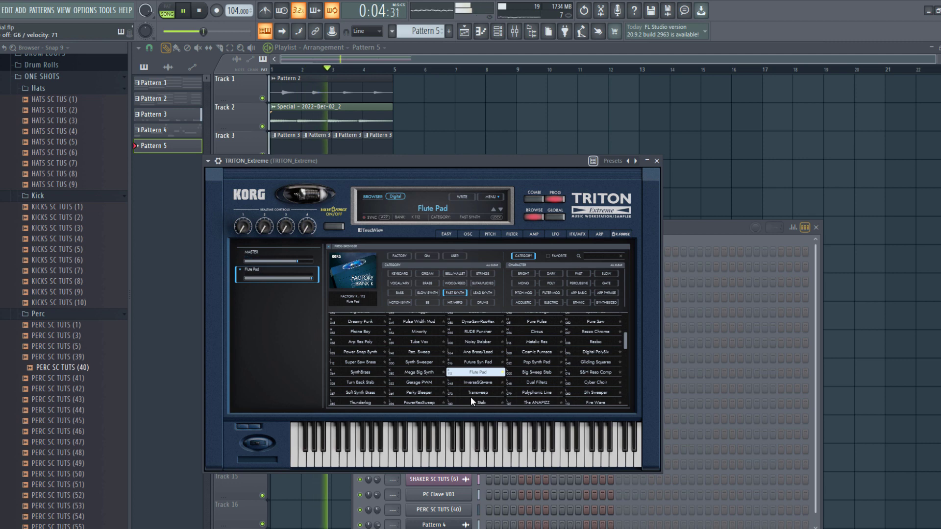
- Close the TRITON_Extreme instrument and copy that channel's chord notes from Pattern 2
{"action": "scroll", "coordinate": [556, 329], "scroll_direction": "down", "scroll_amount": 1}
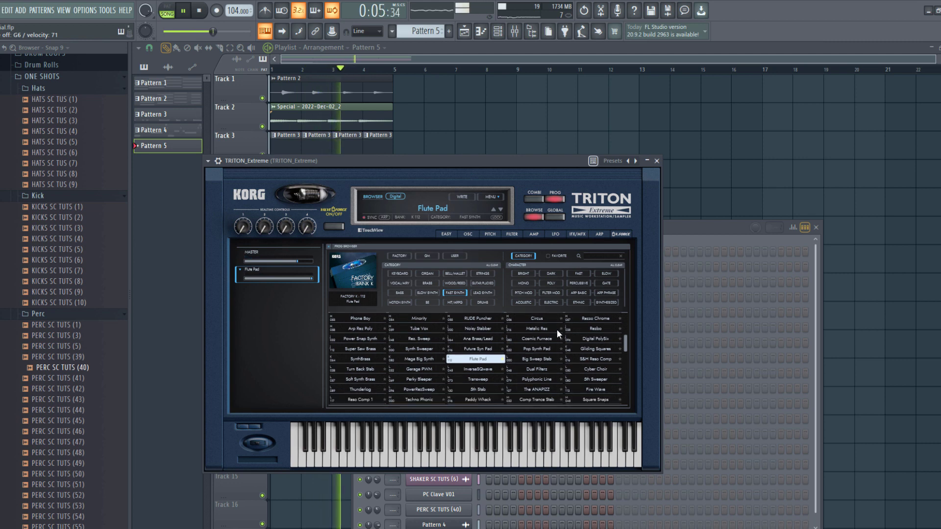
{"action": "left_click", "coordinate": [656, 160]}
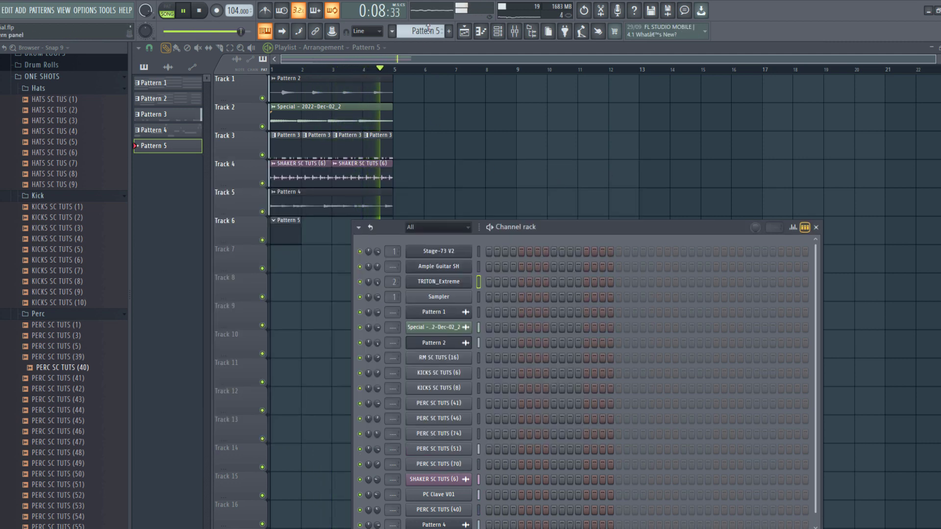
{"action": "scroll", "coordinate": [428, 29], "scroll_direction": "down", "scroll_amount": 1}
{"action": "scroll", "coordinate": [428, 31], "scroll_direction": "down", "scroll_amount": 3}
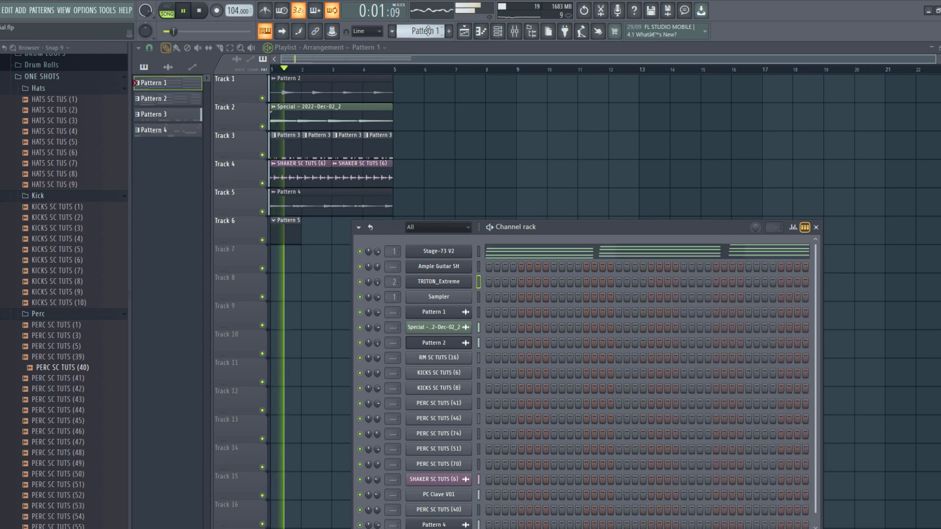
{"action": "scroll", "coordinate": [428, 30], "scroll_direction": "up", "scroll_amount": 1}
{"action": "right_click", "coordinate": [451, 282]}
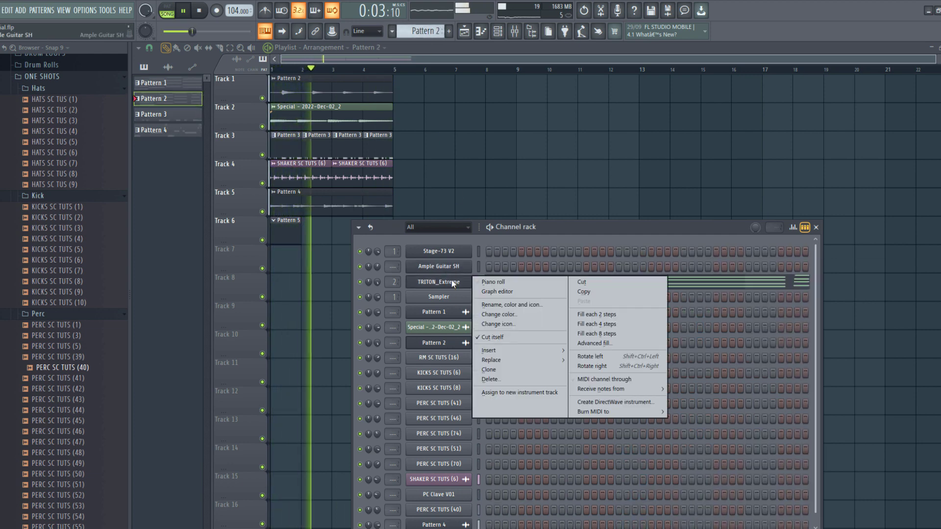
{"action": "left_click", "coordinate": [383, 265]}
- Paste the copied chords into the TRITON_Extreme channel of Pattern 5 and open them in the piano roll
{"action": "double_click", "coordinate": [288, 227]}
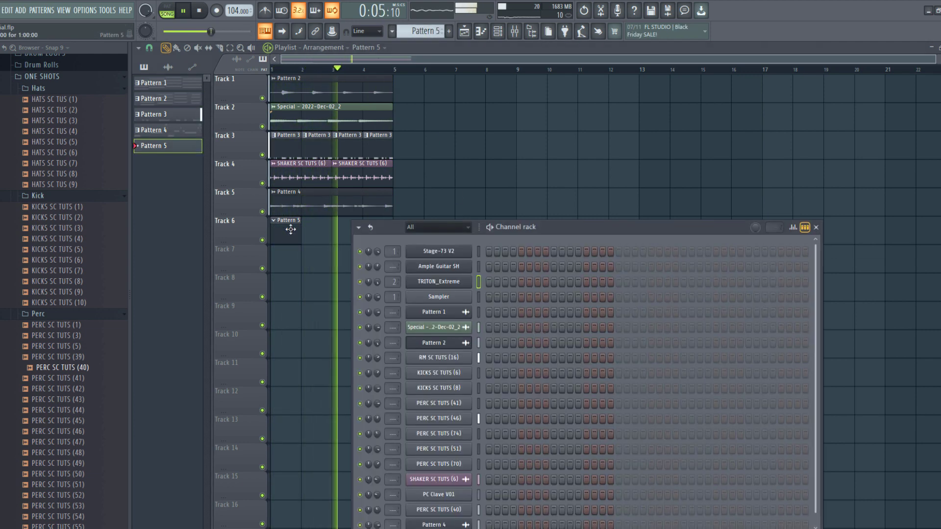
{"action": "key", "text": "space"}
{"action": "right_click", "coordinate": [465, 282]}
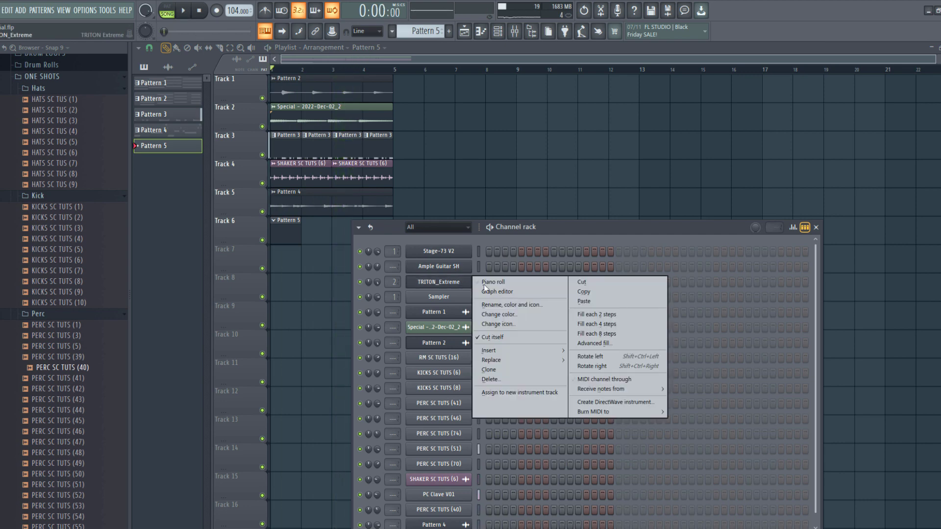
{"action": "left_click", "coordinate": [582, 301]}
{"action": "key", "text": "space"}
{"action": "left_click", "coordinate": [578, 285]}
{"action": "key", "text": "space"}
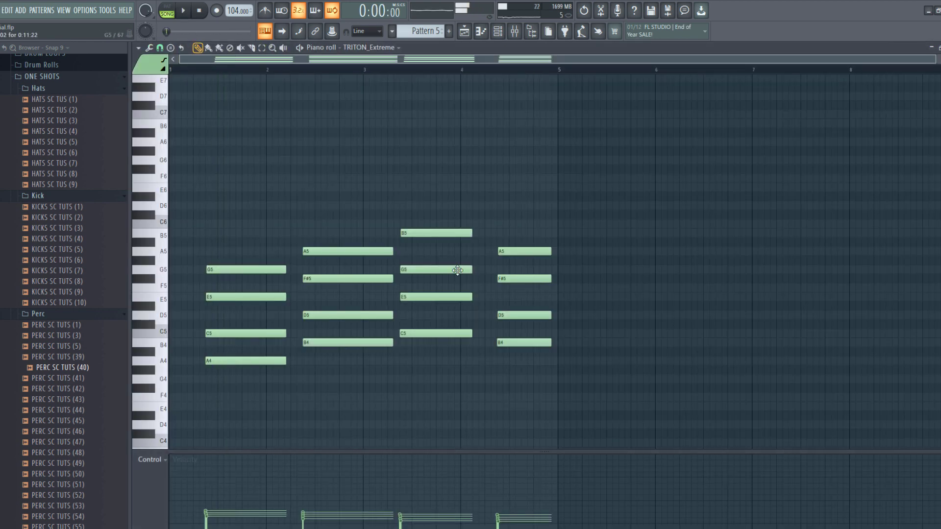
- Transpose all the pasted TRITON_Extreme chords in Pattern 5 up two octaves
{"action": "key", "text": "ctrl+Up"}
{"action": "key", "text": "ctrl+Up"}
{"action": "key", "text": "space"}
{"action": "scroll", "coordinate": [273, 210], "scroll_direction": "up", "scroll_amount": 3}
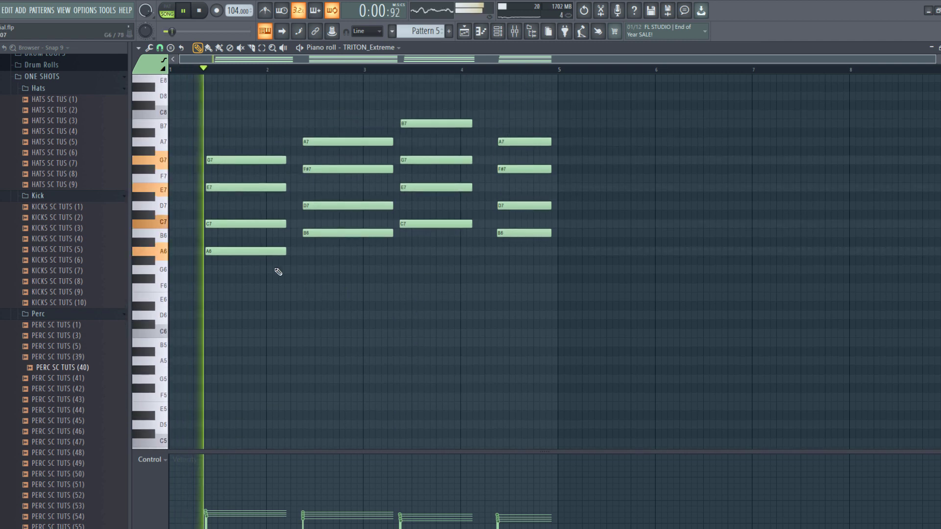
{"action": "key", "text": "space"}
{"action": "scroll", "coordinate": [194, 275], "scroll_direction": "up", "scroll_amount": 2}
{"action": "scroll", "coordinate": [190, 216], "scroll_direction": "up", "scroll_amount": 3, "text": "ctrl"}
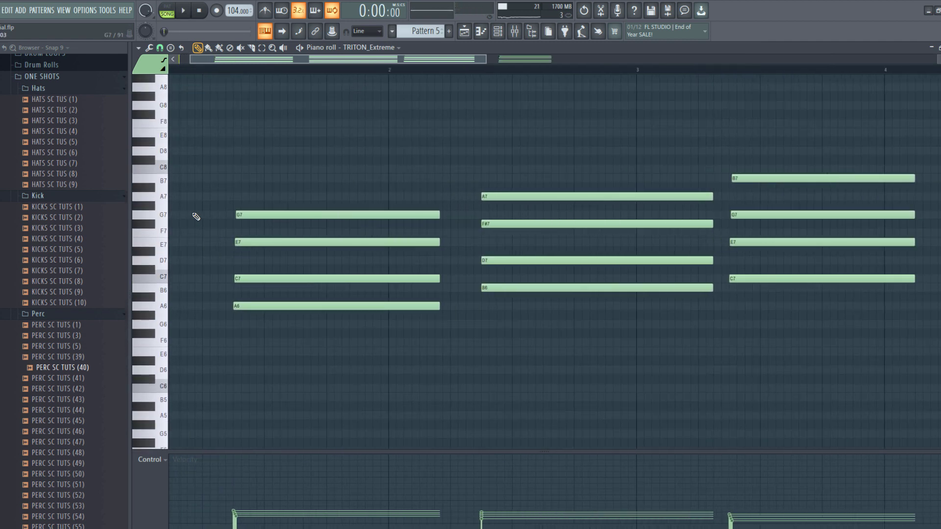
{"action": "key", "text": "space"}
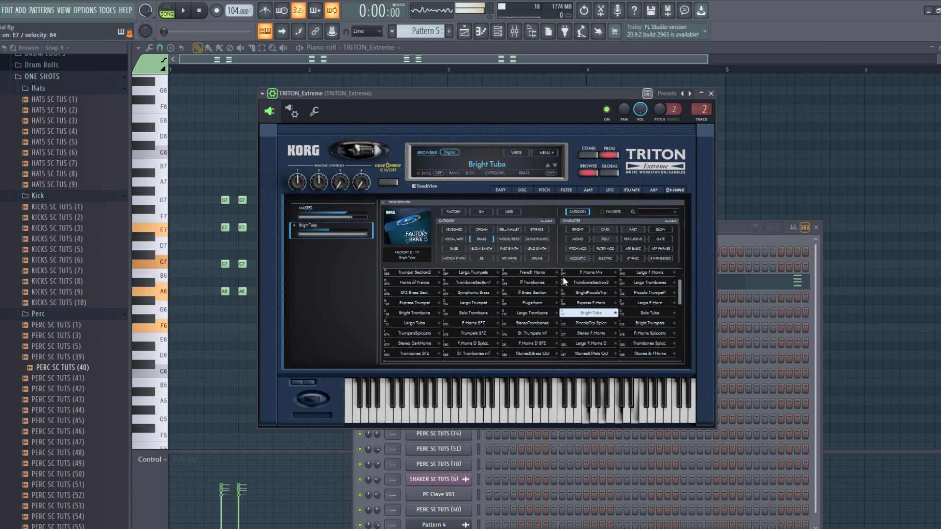
- Listen to Pattern 5 with the Bright Tuba sound and render it to audio, replacing its Playlist clip
{"action": "key", "text": "space"}
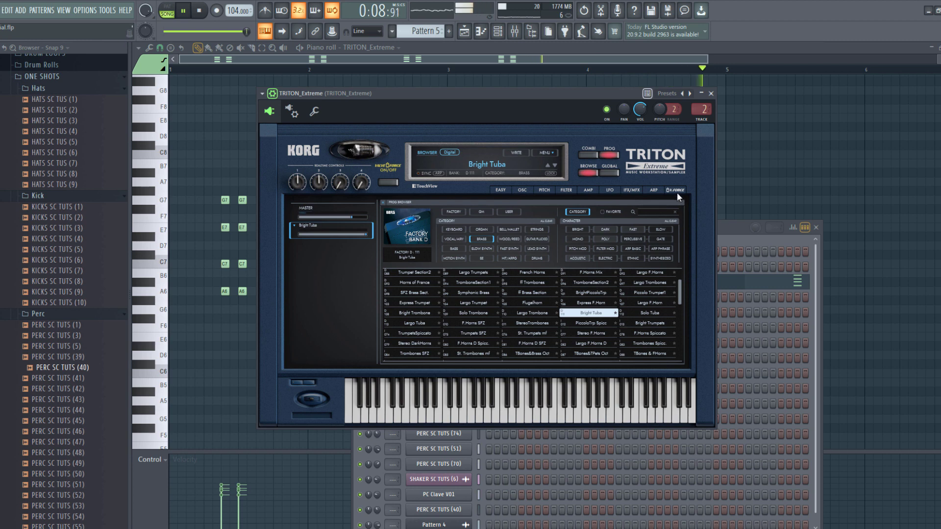
{"action": "key", "text": "F5"}
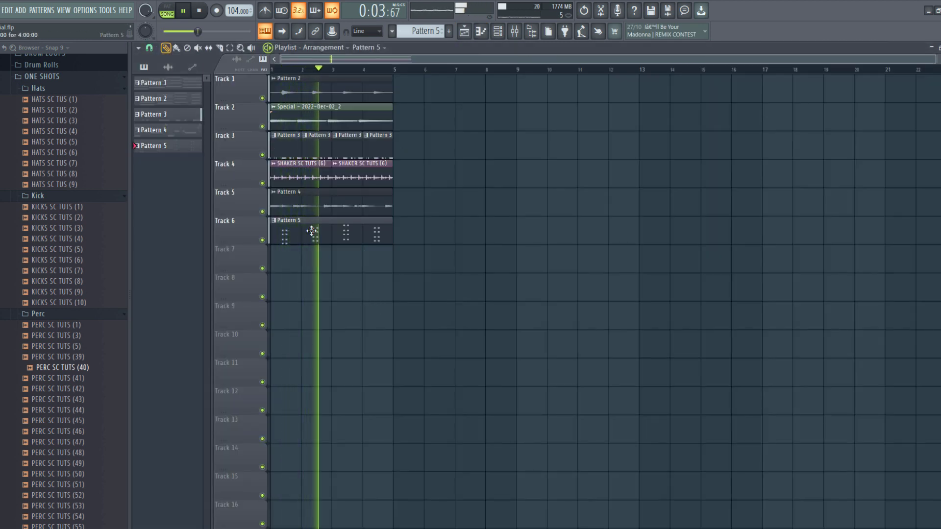
{"action": "right_click", "coordinate": [164, 149]}
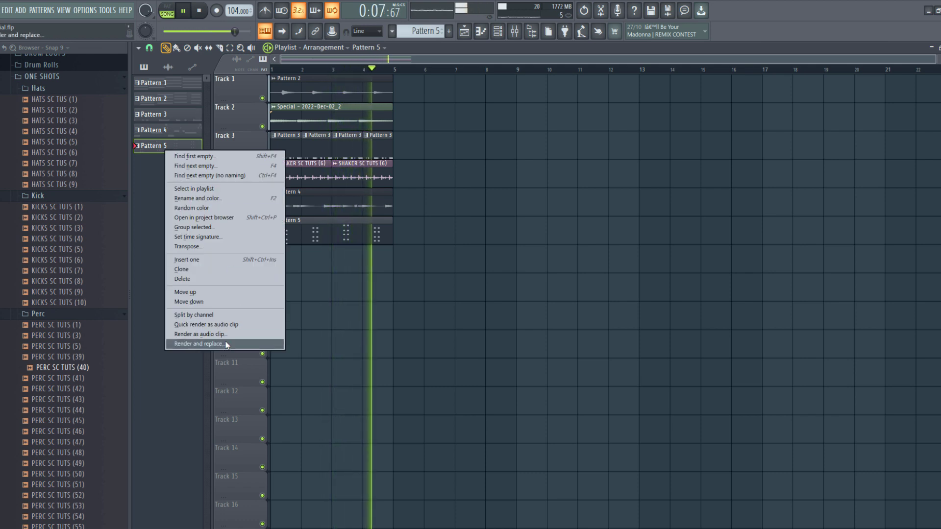
{"action": "left_click", "coordinate": [198, 344]}
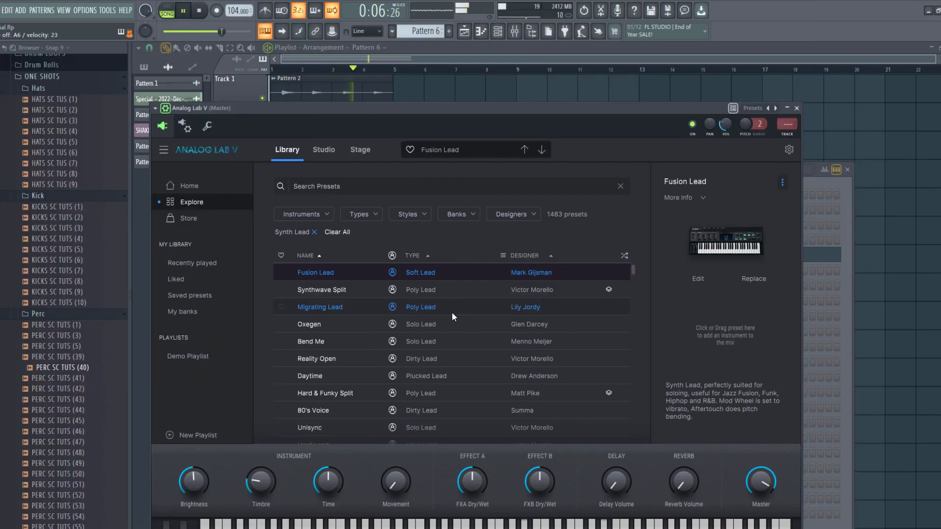
- Try the Synthwave Split preset in Analog Lab V
{"action": "left_click", "coordinate": [456, 295]}
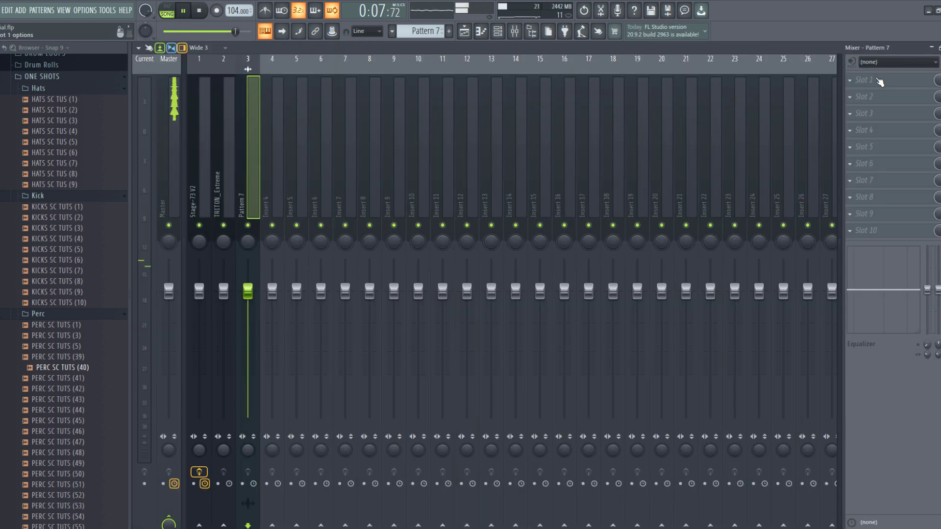
- Load Gross Beat into effect slot 1 of the Pattern 7 mixer track
{"action": "left_click", "coordinate": [880, 81]}
{"action": "mouse_move", "coordinate": [858, 93]}
{"action": "key", "text": "g"}
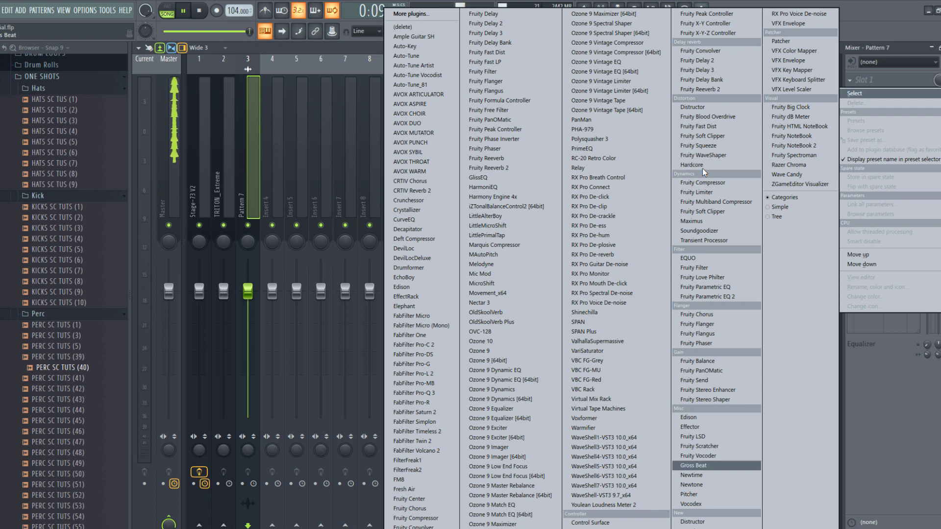
{"action": "key", "text": "Return"}
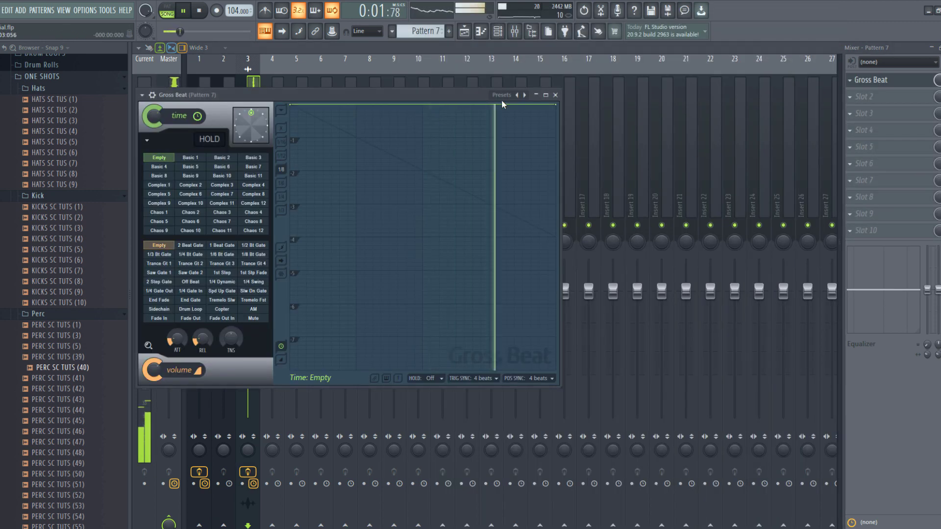
- Load Gross Beat's Repeater preset and apply the Sidechain b volume envelope
{"action": "left_click", "coordinate": [521, 96]}
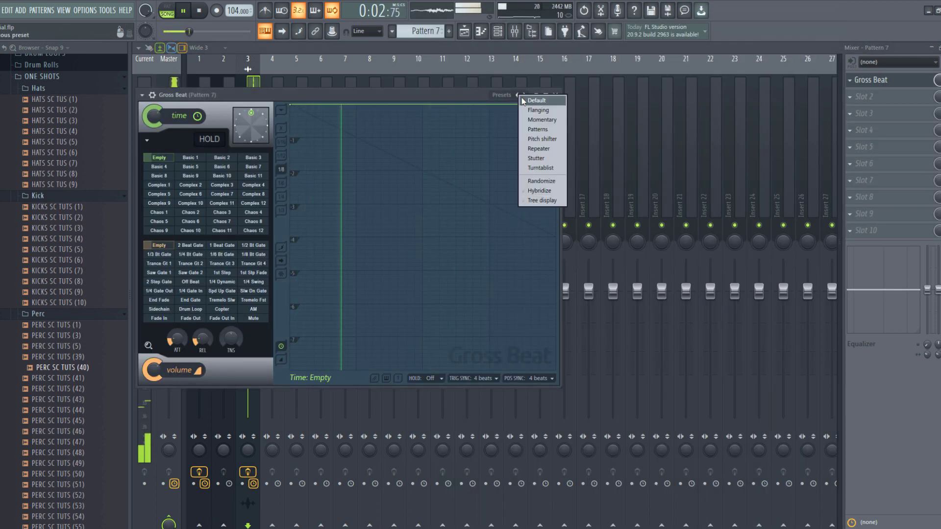
{"action": "left_click", "coordinate": [539, 148]}
{"action": "left_click", "coordinate": [190, 319]}
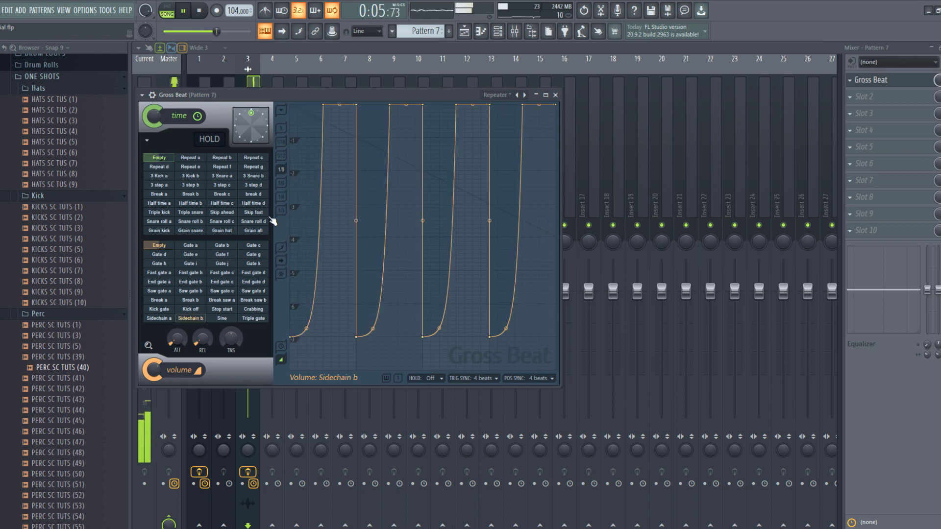
{"action": "left_click_drag", "start_coordinate": [342, 96], "coordinate": [433, 107]}
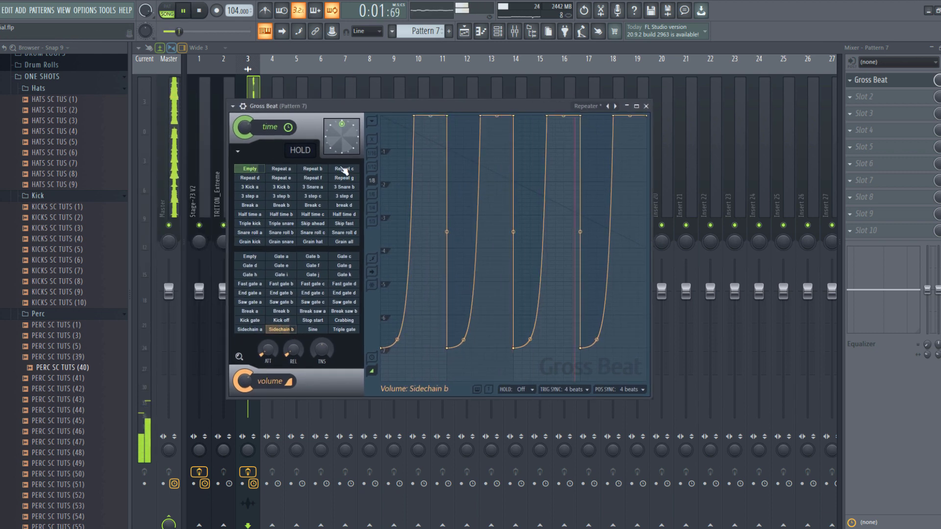
{"action": "left_click", "coordinate": [256, 94]}
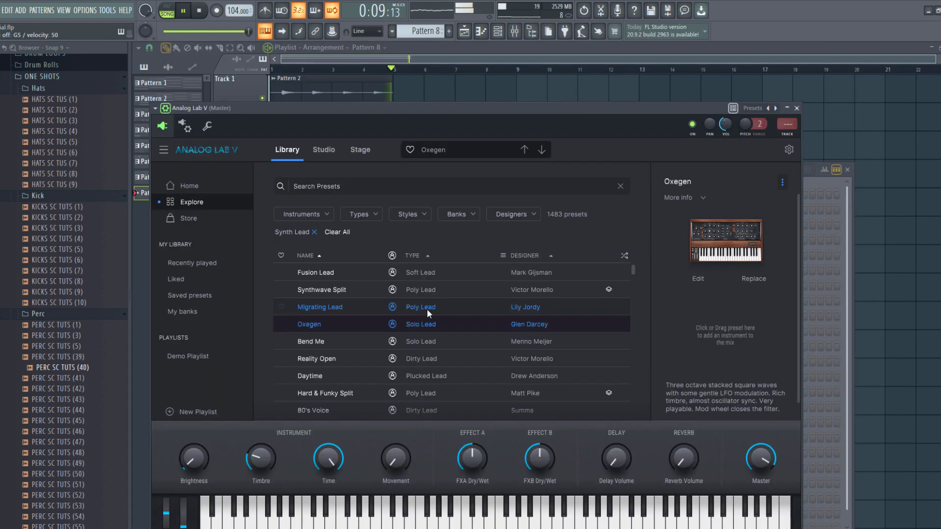
- Load the Migrating Lead preset in Analog Lab V for Pattern 8
{"action": "left_click", "coordinate": [427, 309]}
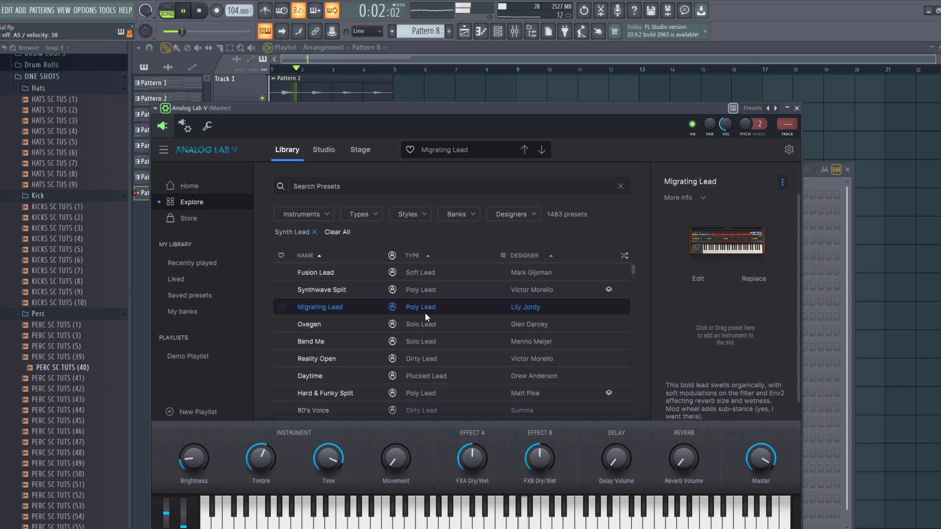